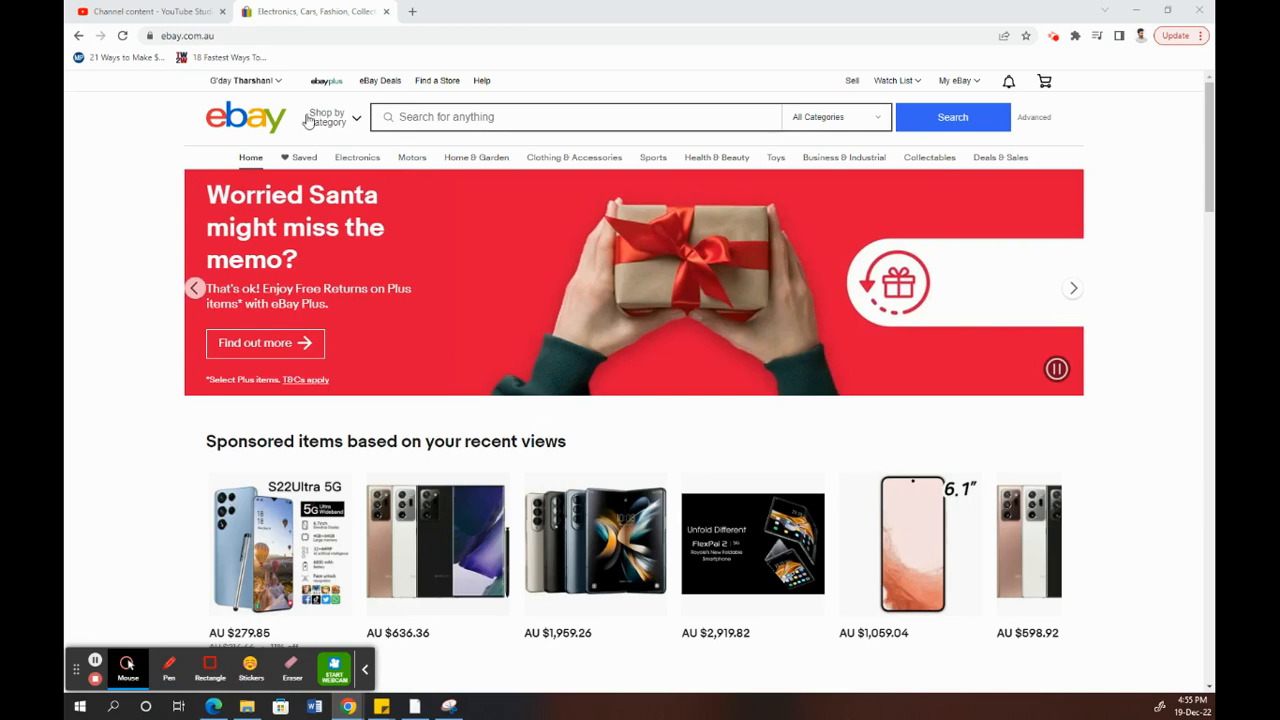
Go to the selling area, dismiss the eBay Assistant welcome message and start creating a single listing.
mouse_move(247, 81)
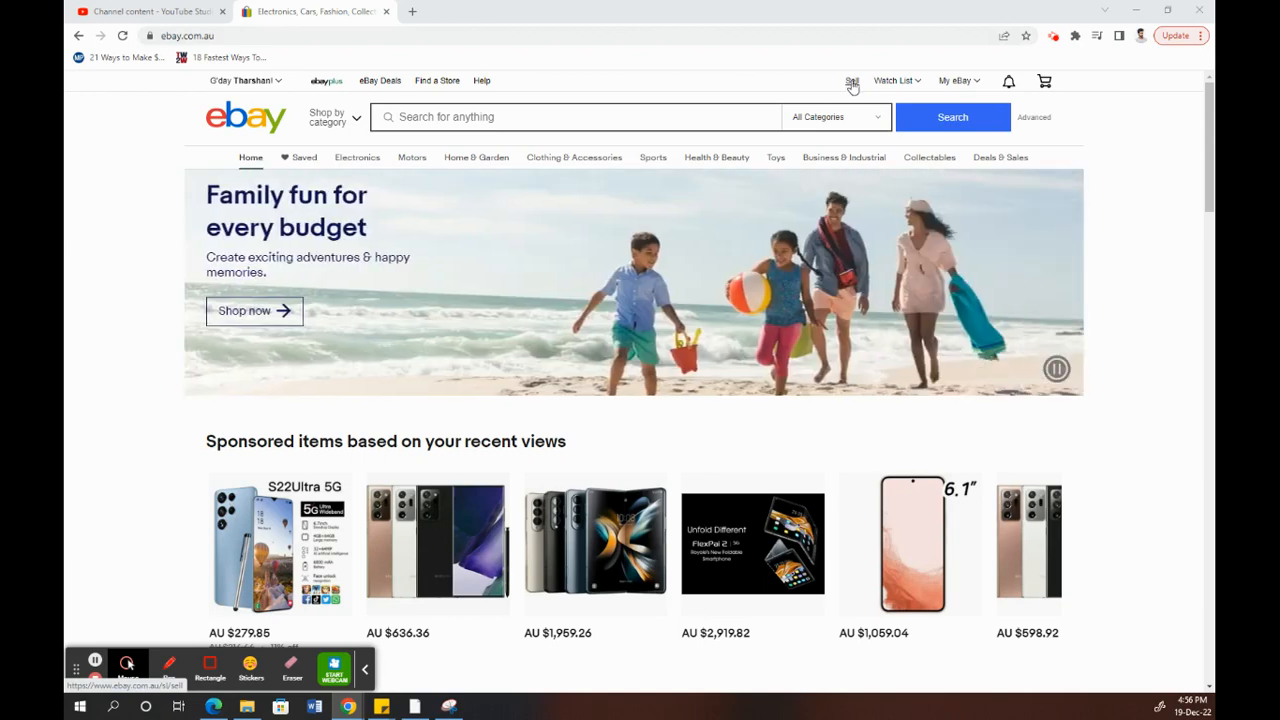
click(851, 83)
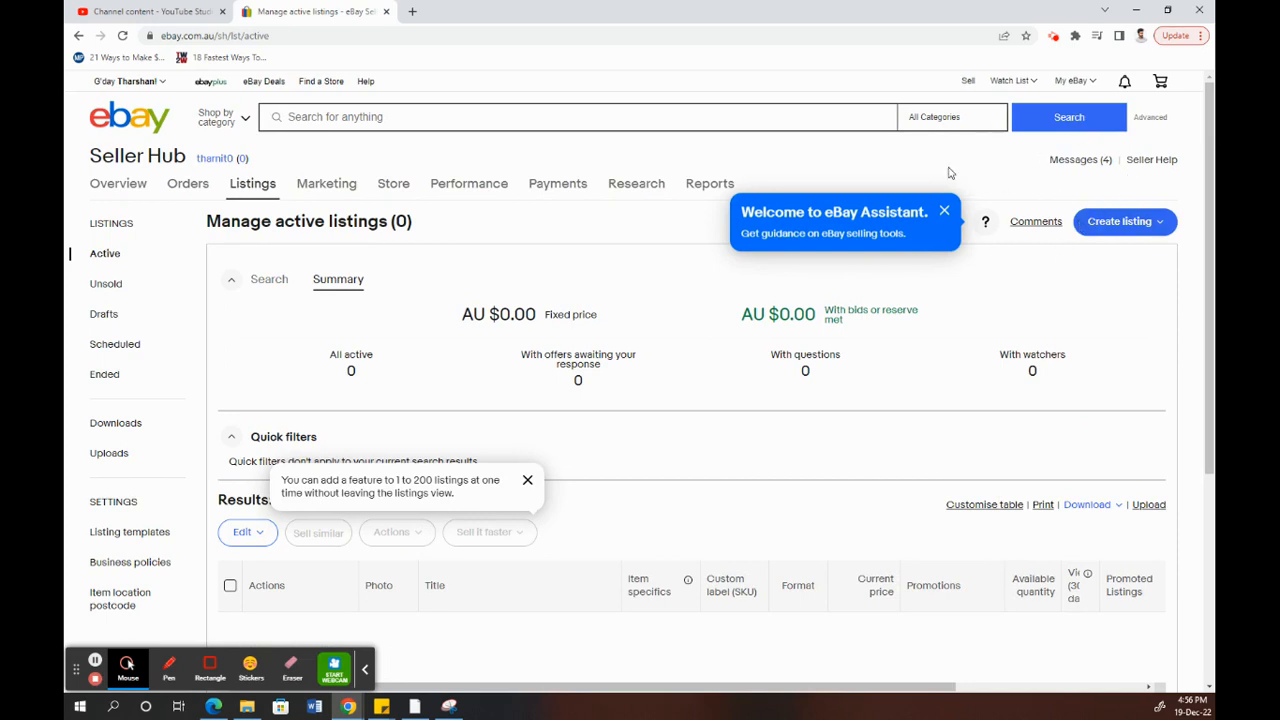
click(968, 82)
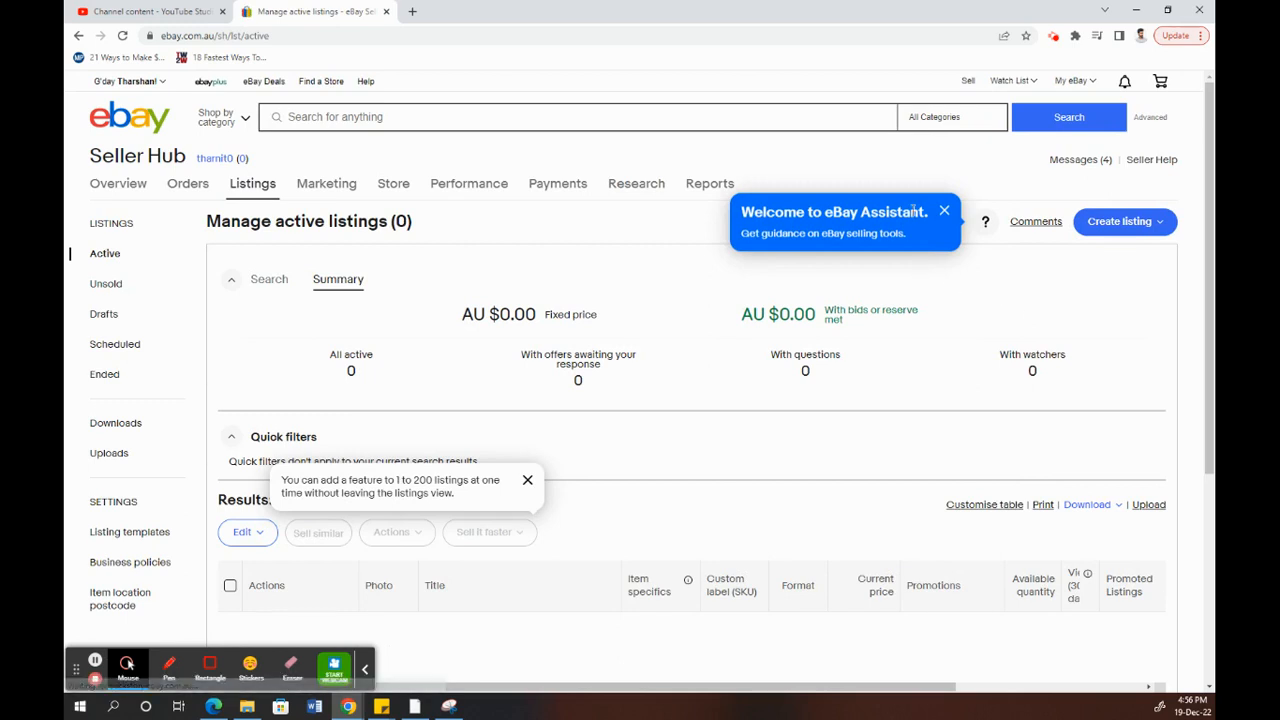
click(944, 211)
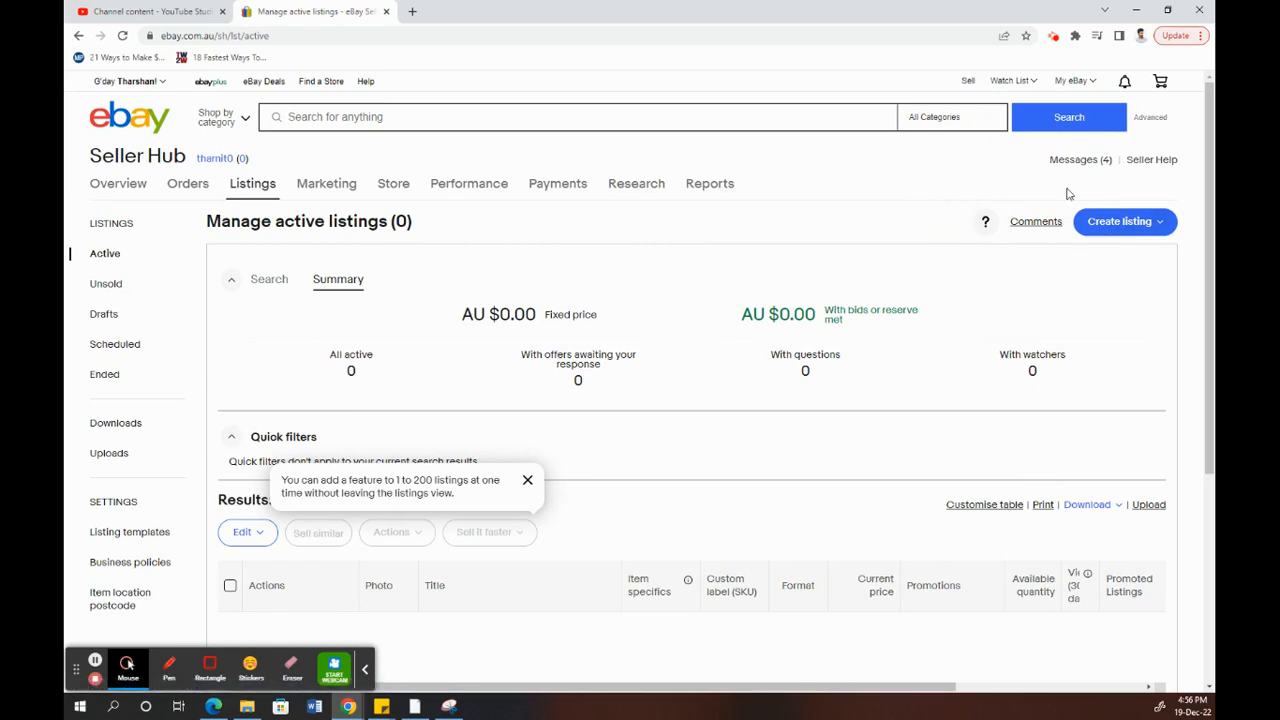
click(1110, 224)
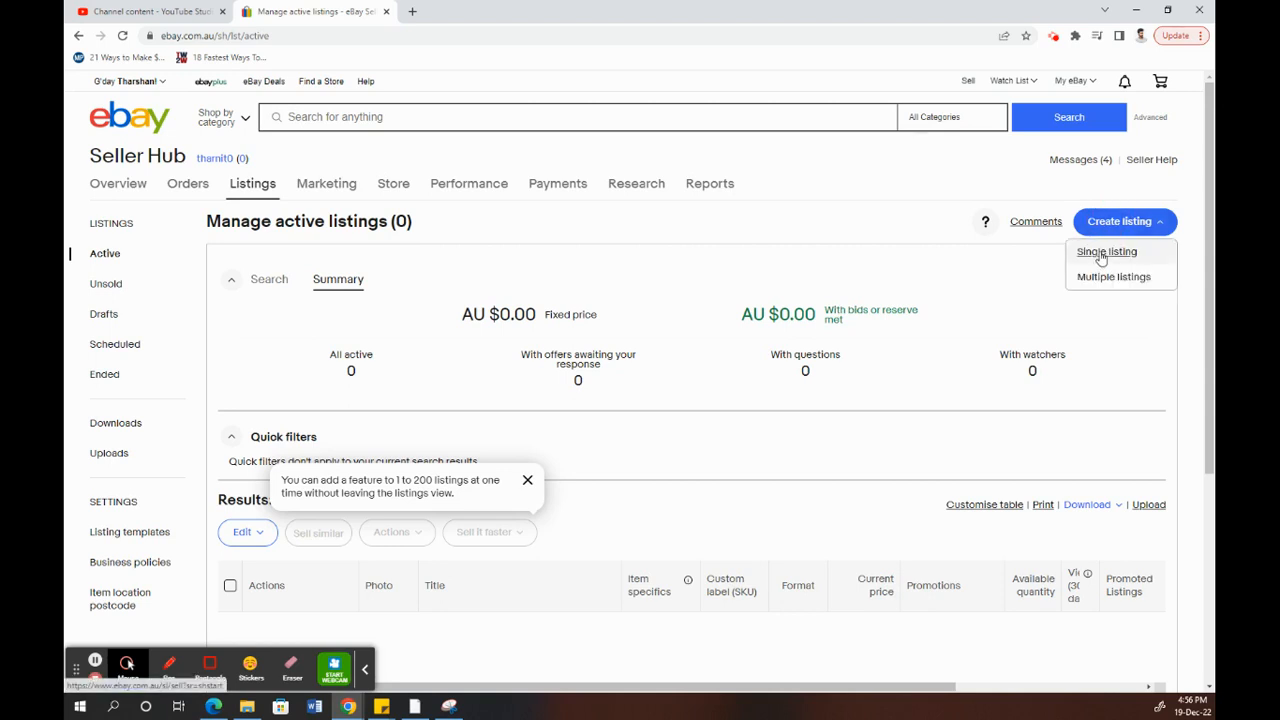
click(1101, 255)
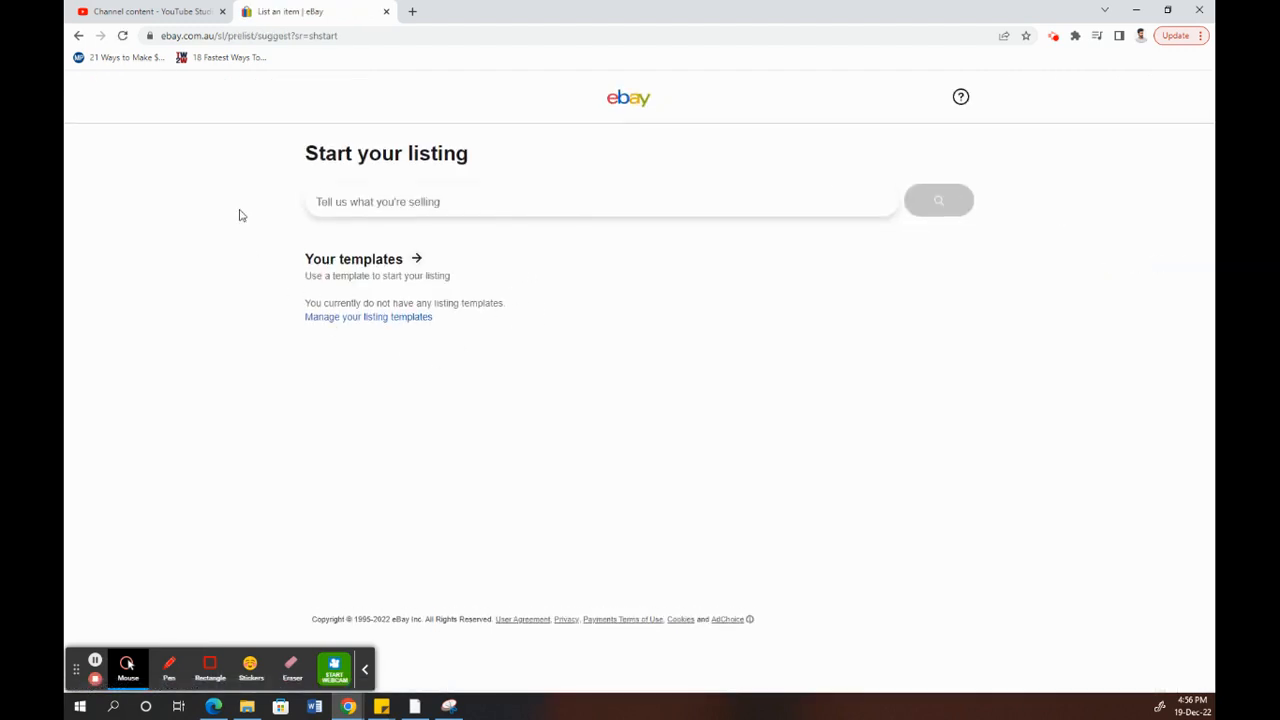
Describe the item being sold as "mens shoe" using the suggested term and search for it.
click(345, 202)
text(shoe)
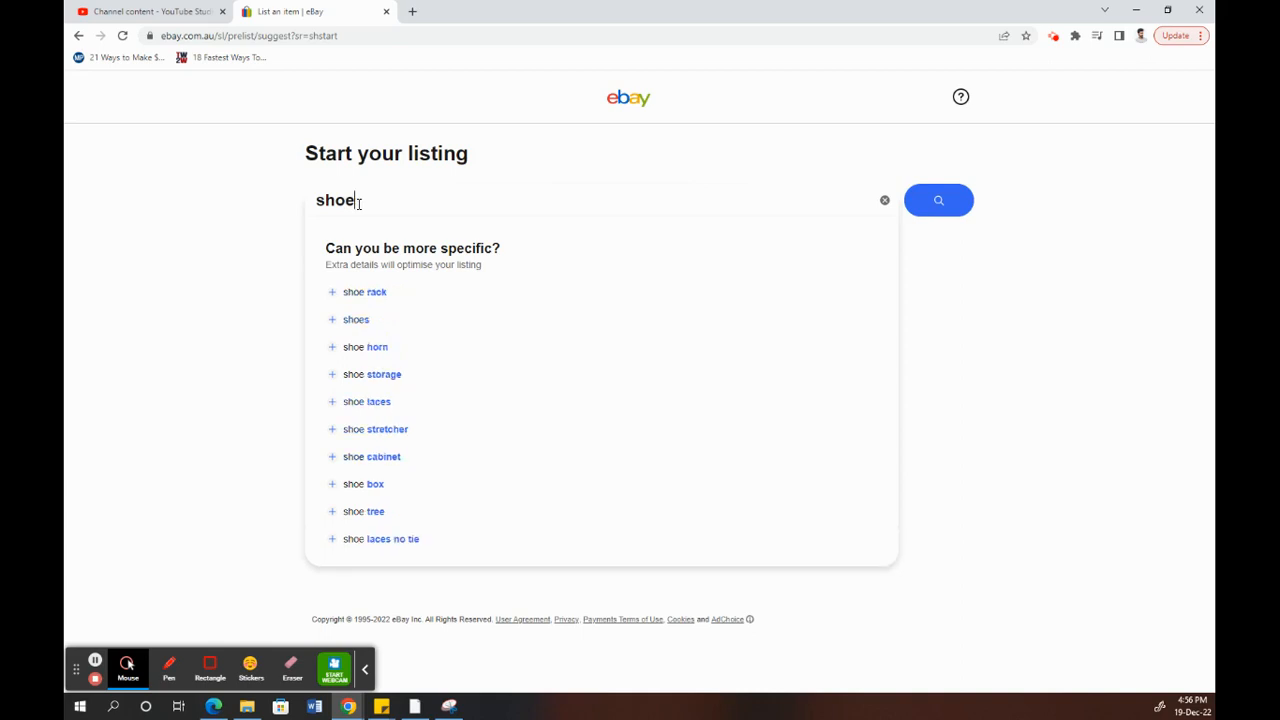
text(mens)
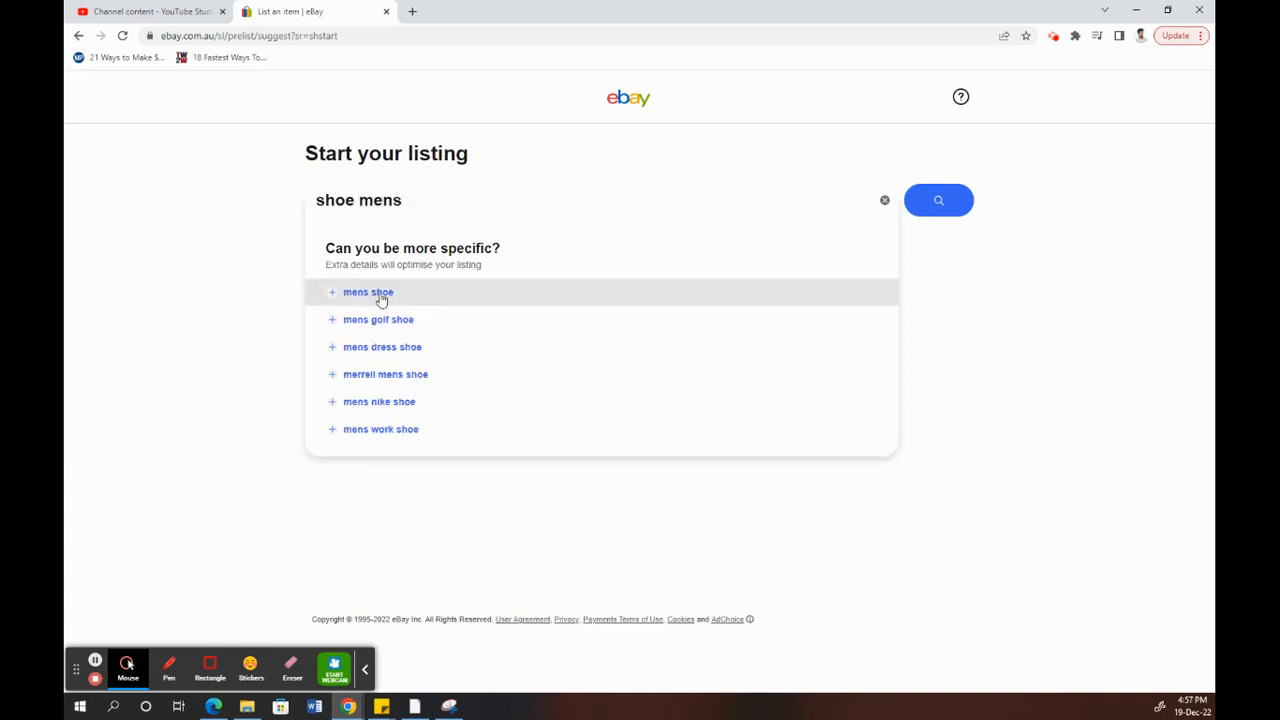
click(372, 292)
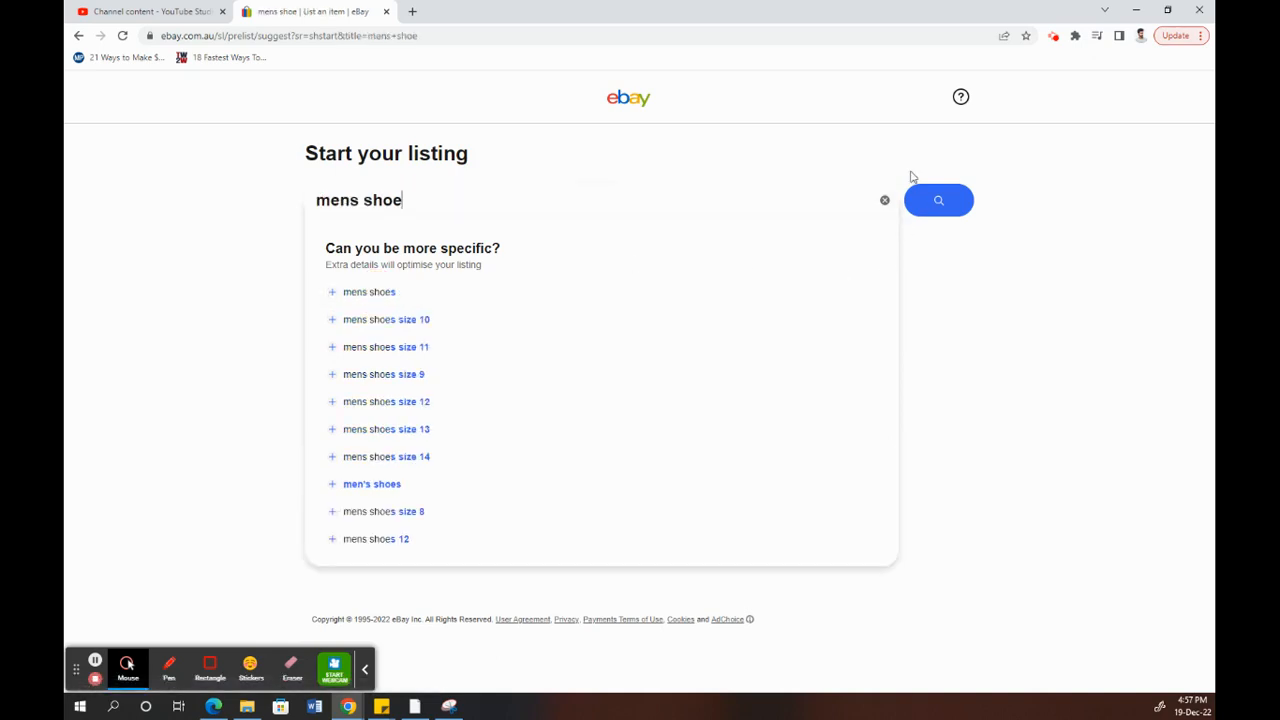
click(940, 201)
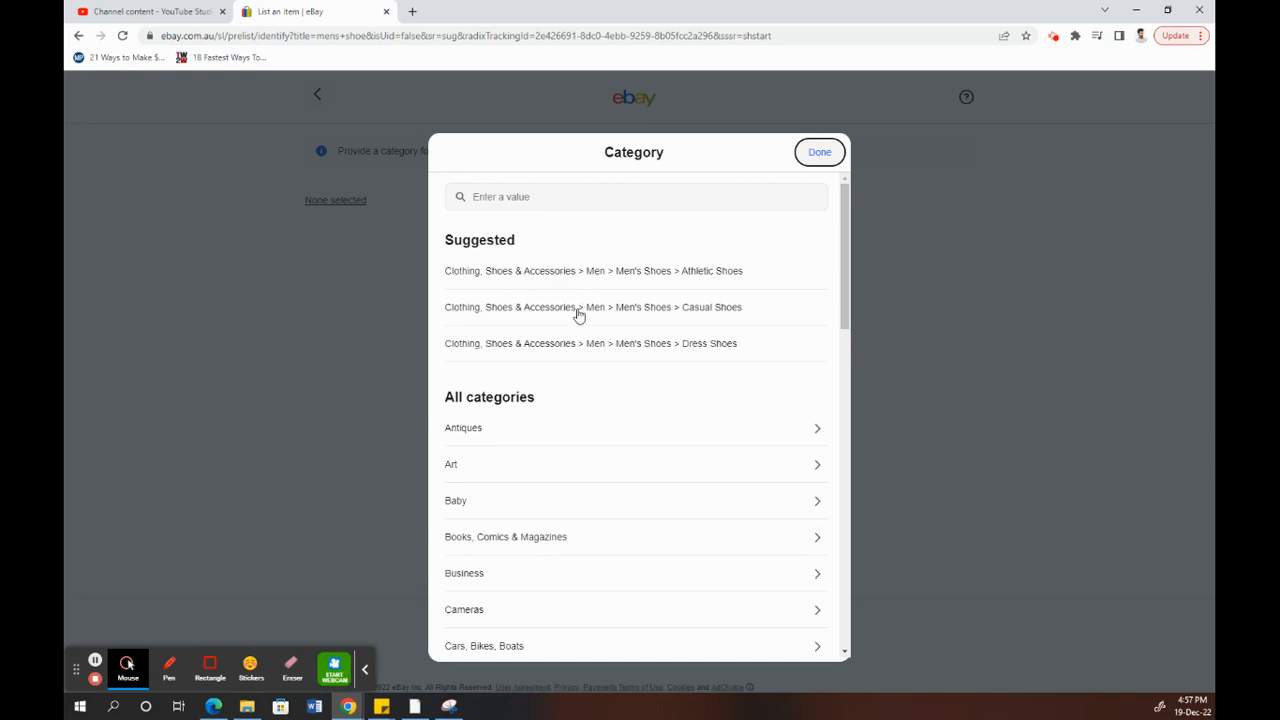
Choose the suggested category Clothing, Shoes & Accessories > Men > Men's Shoes > Athletic Shoes.
scroll(533, 455, down, 10)
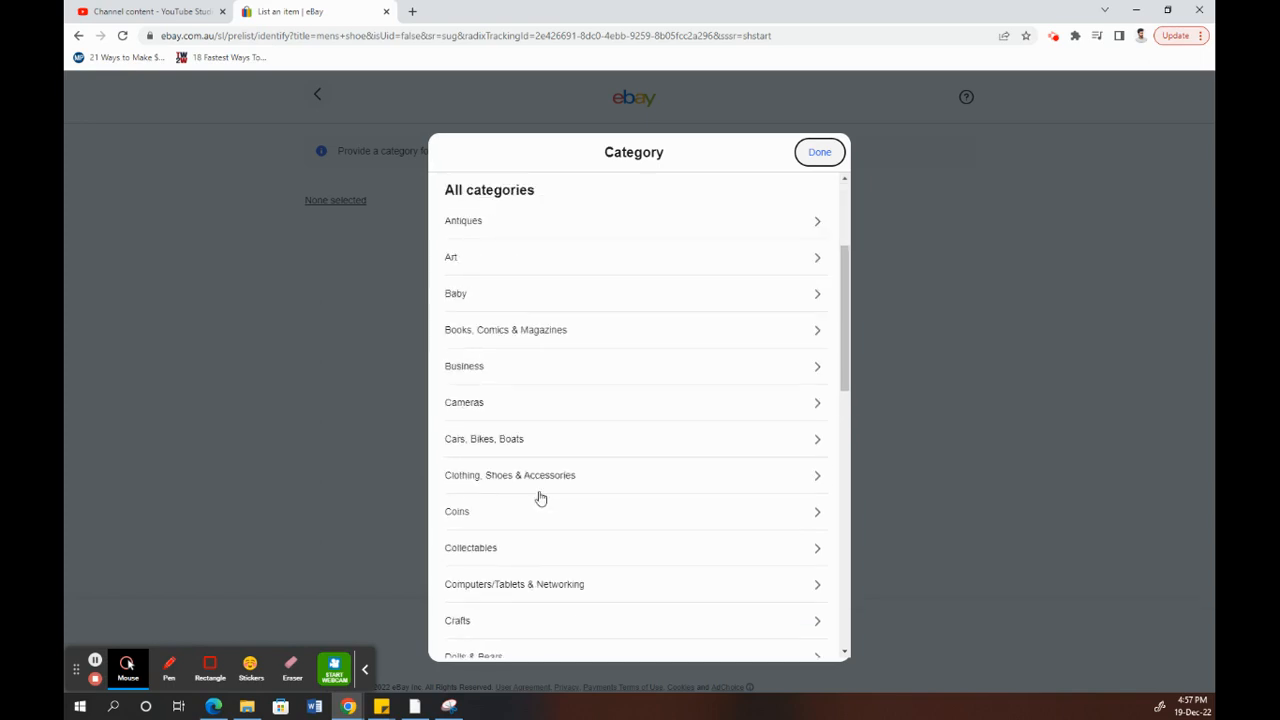
scroll(520, 531, up, 10)
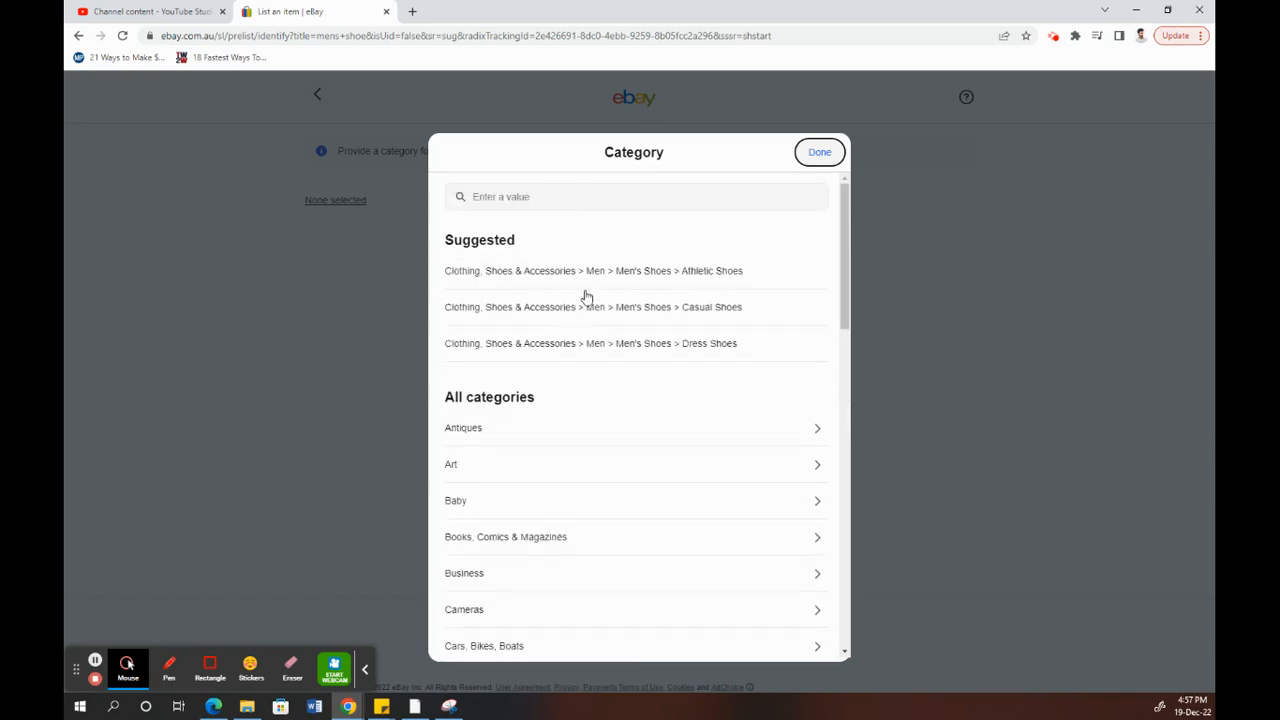
click(534, 272)
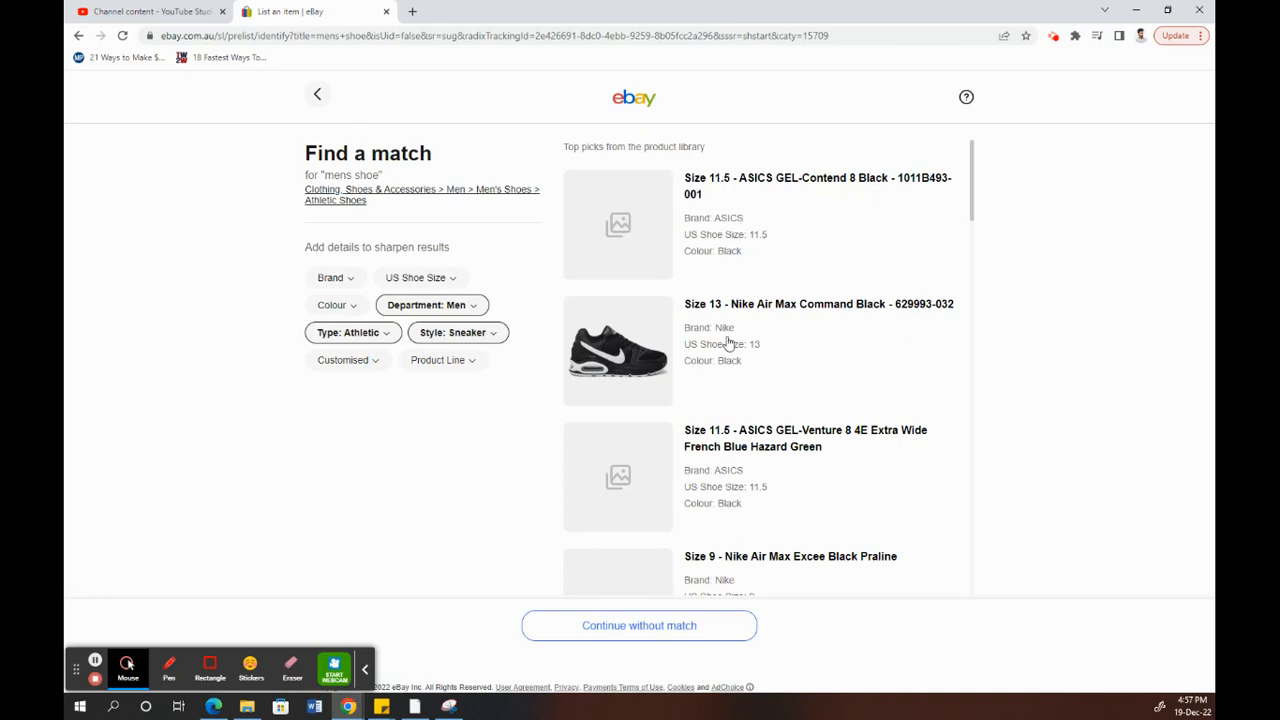
Continue without a product match, set the condition to New with box and proceed to the listing form, dismissing its welcome message.
scroll(749, 425, down, 4)
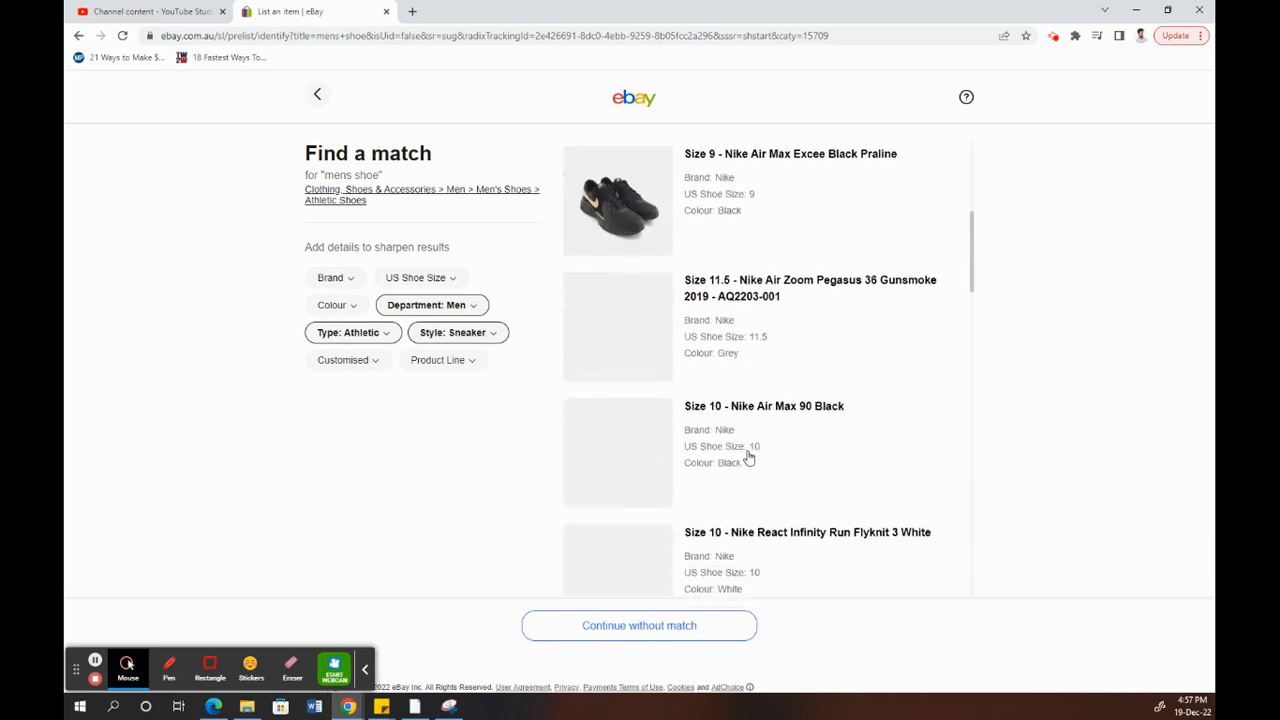
scroll(749, 450, down, 3)
scroll(745, 455, up, 7)
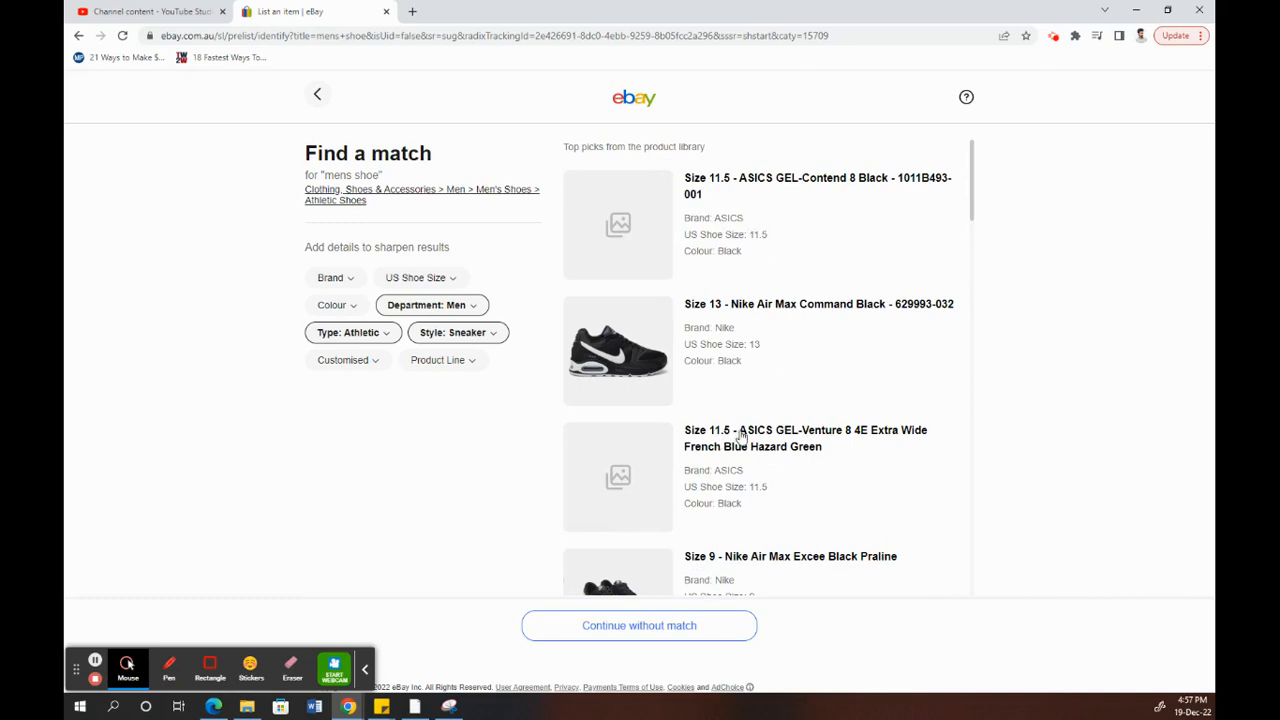
click(631, 628)
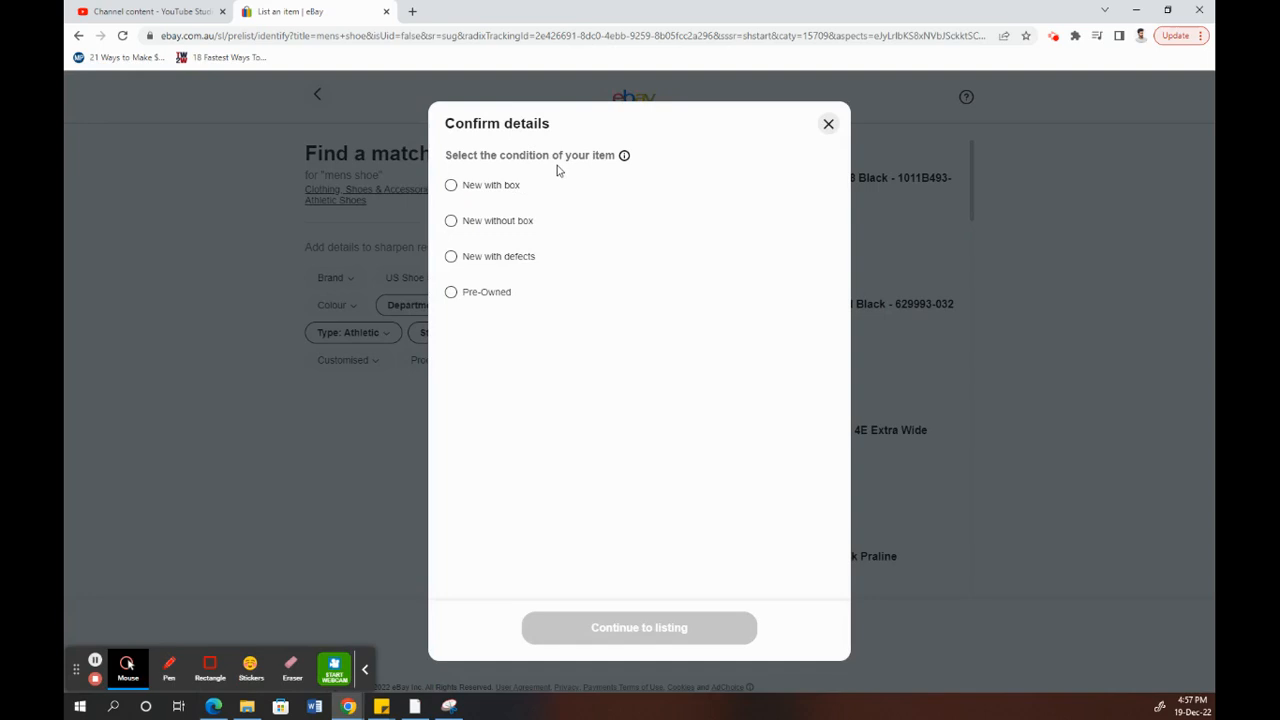
click(478, 191)
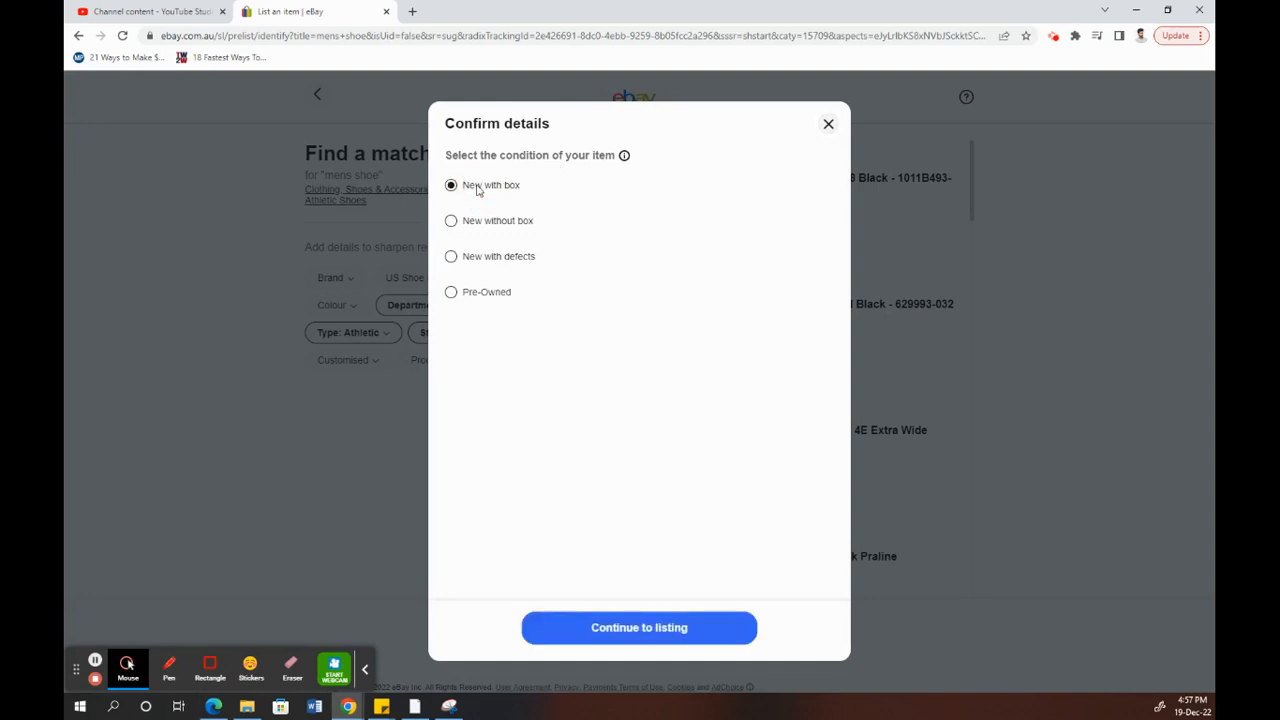
click(611, 630)
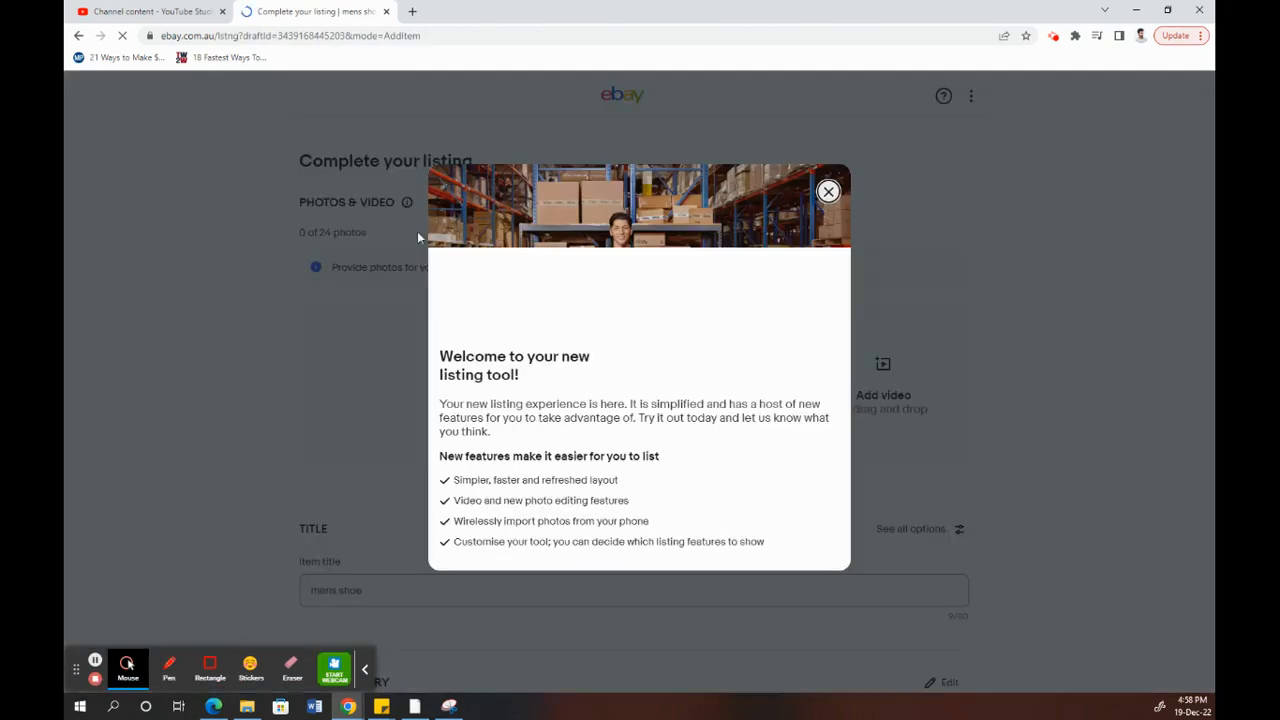
click(829, 191)
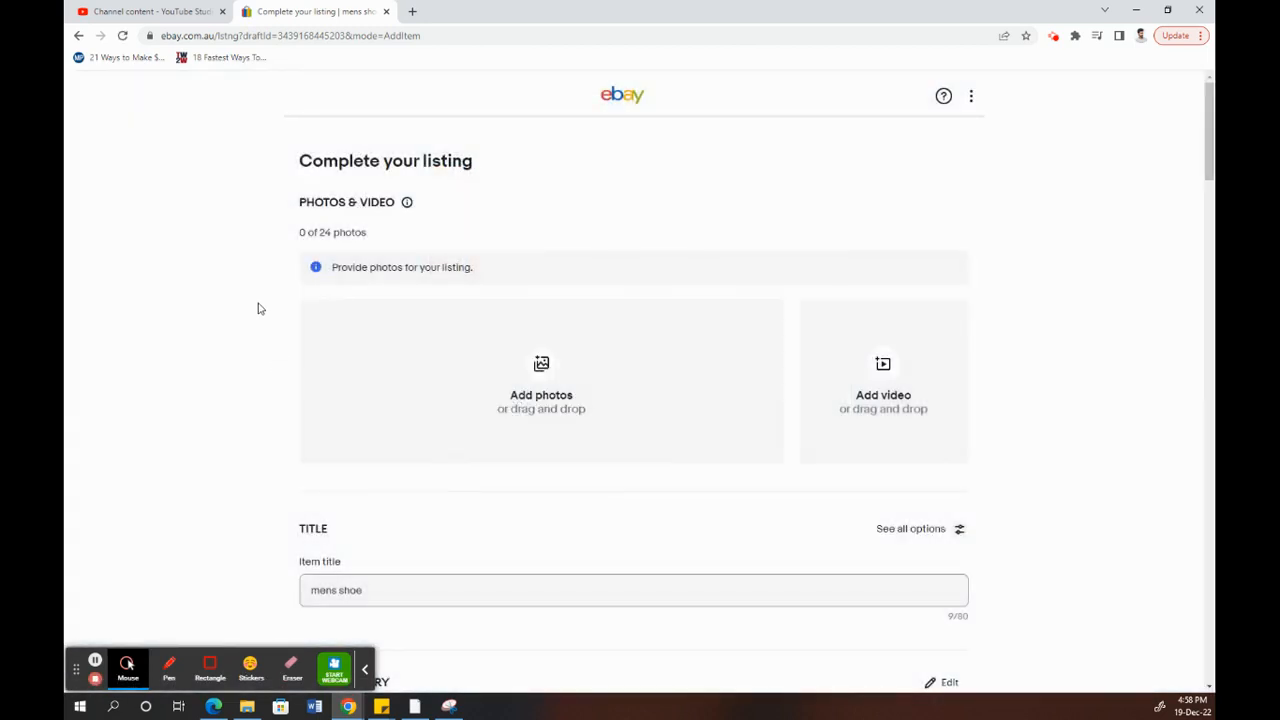
Upload the airdron-oxygen-running-shoes JPG from the Downloads folder as the listing photo.
scroll(258, 308, down, 1)
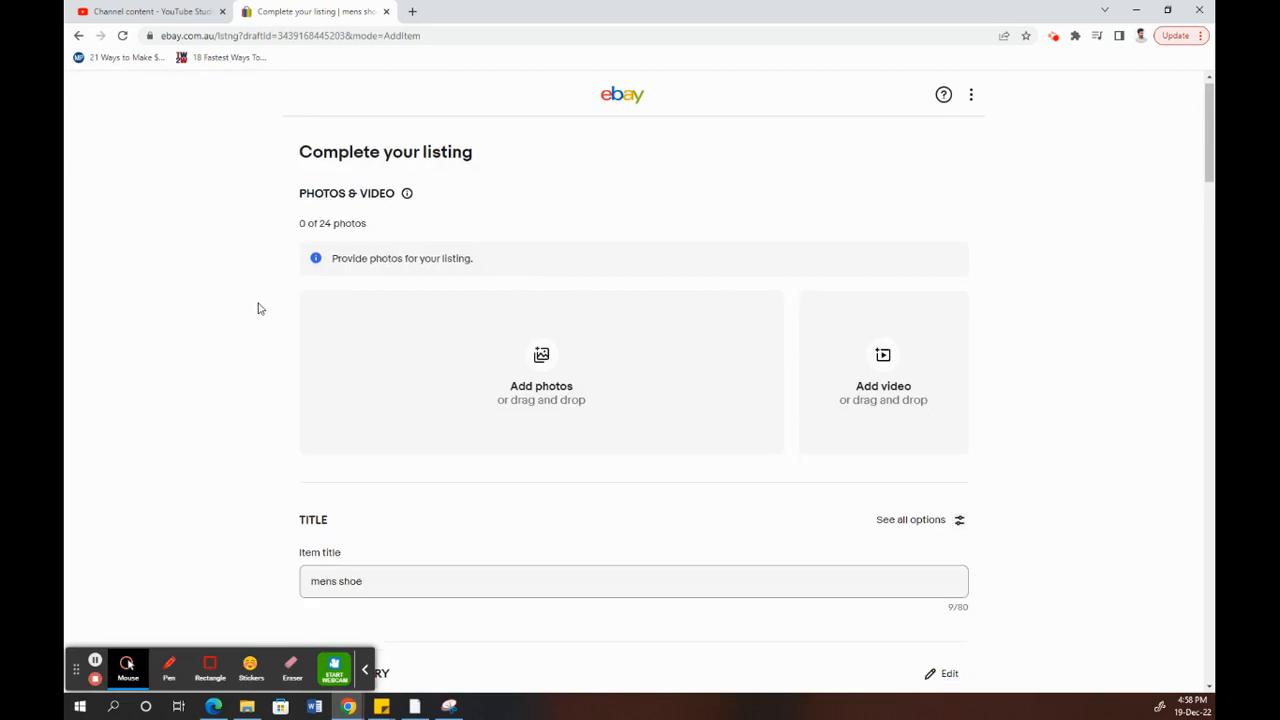
click(543, 298)
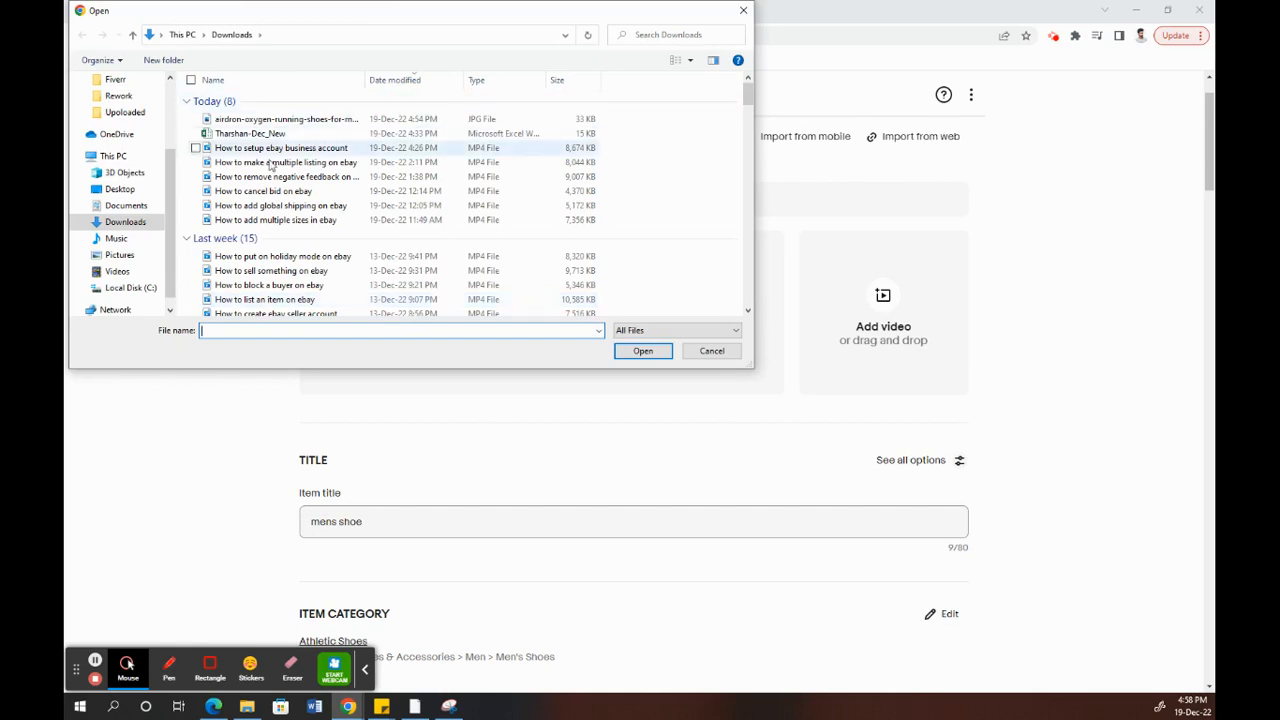
click(241, 120)
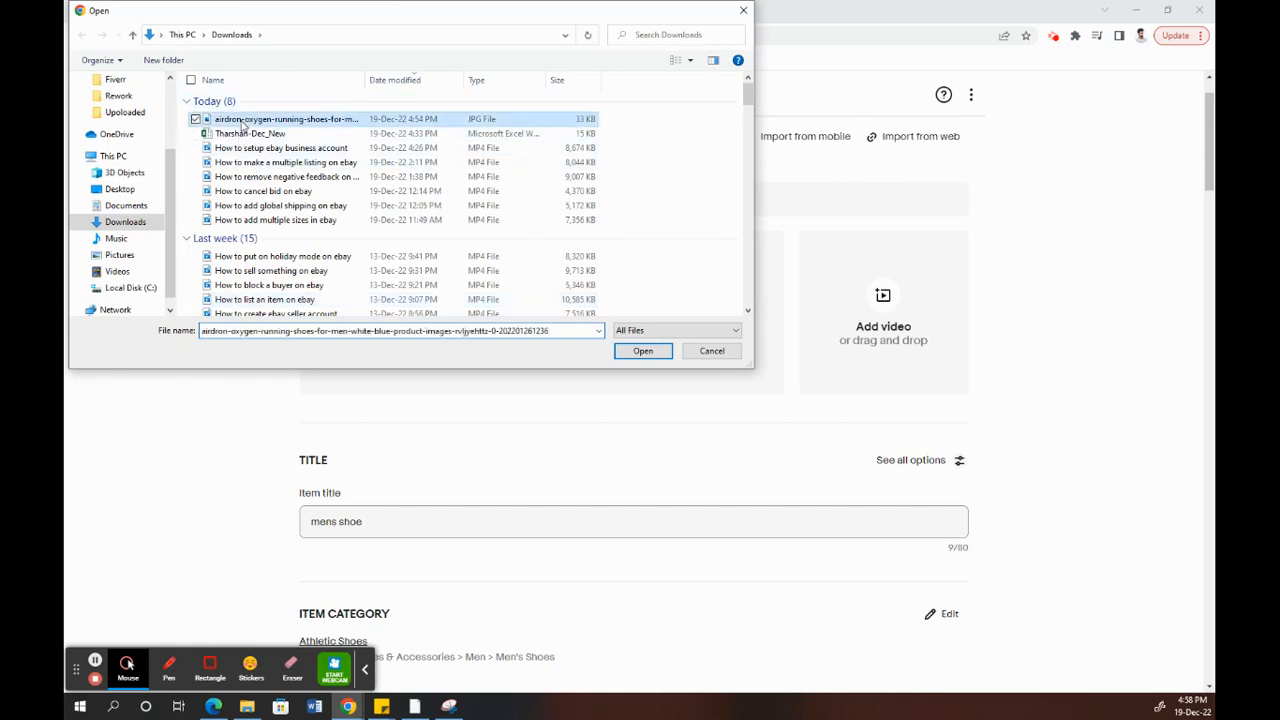
click(627, 357)
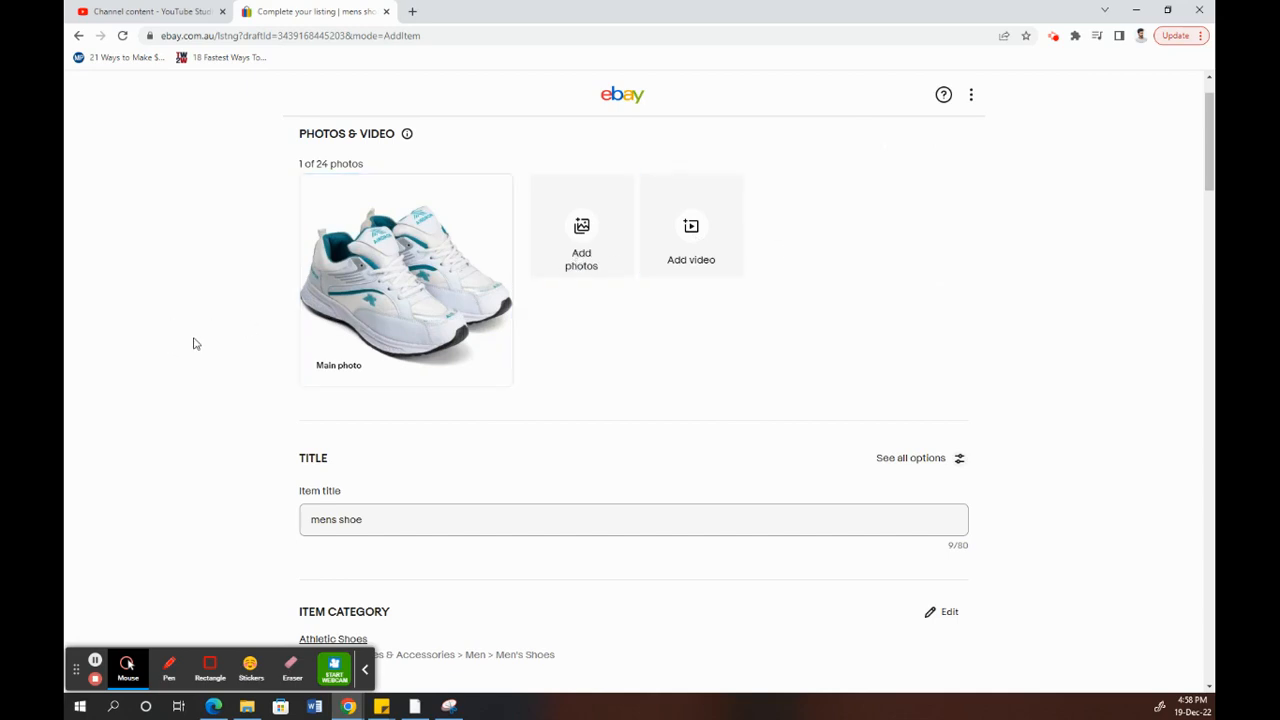
Extend the item title to "mens shoe sports".
scroll(196, 343, down, 2)
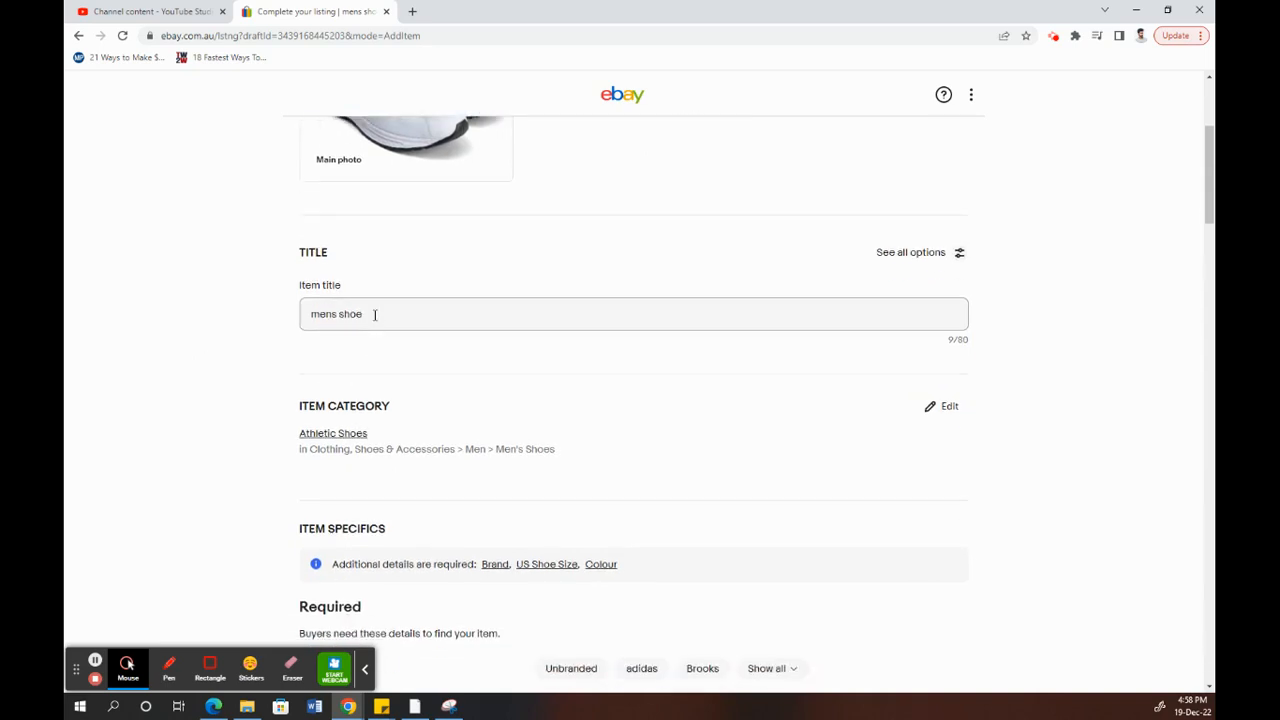
click(375, 314)
click(256, 389)
Fill in the required item specifics with brand Unbranded, US shoe size 9 and colour White.
scroll(258, 351, down, 1)
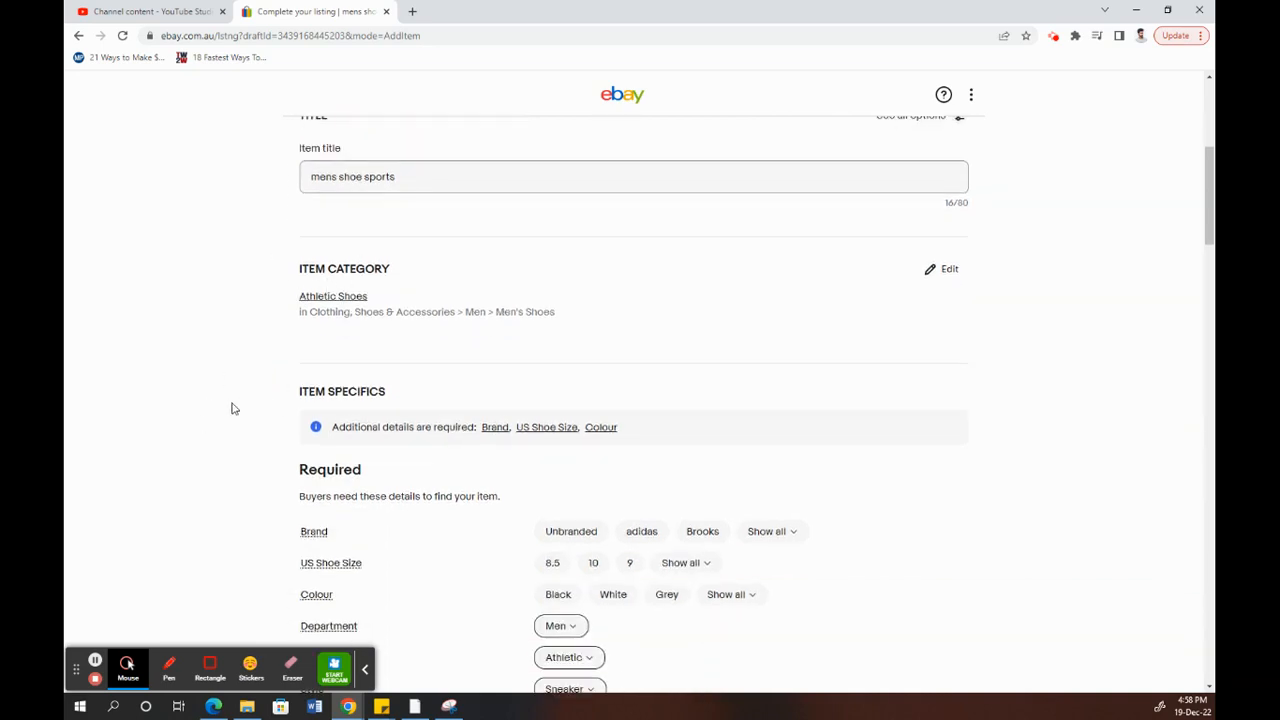
scroll(234, 406, down, 2)
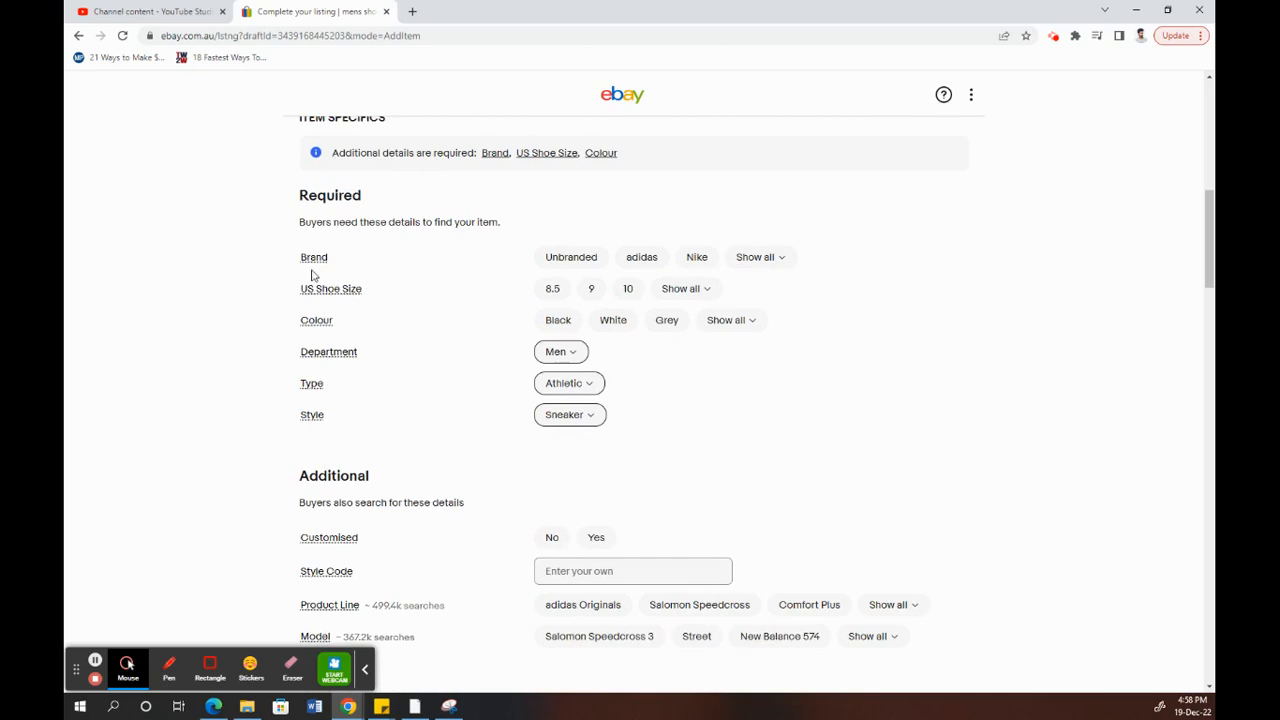
click(572, 261)
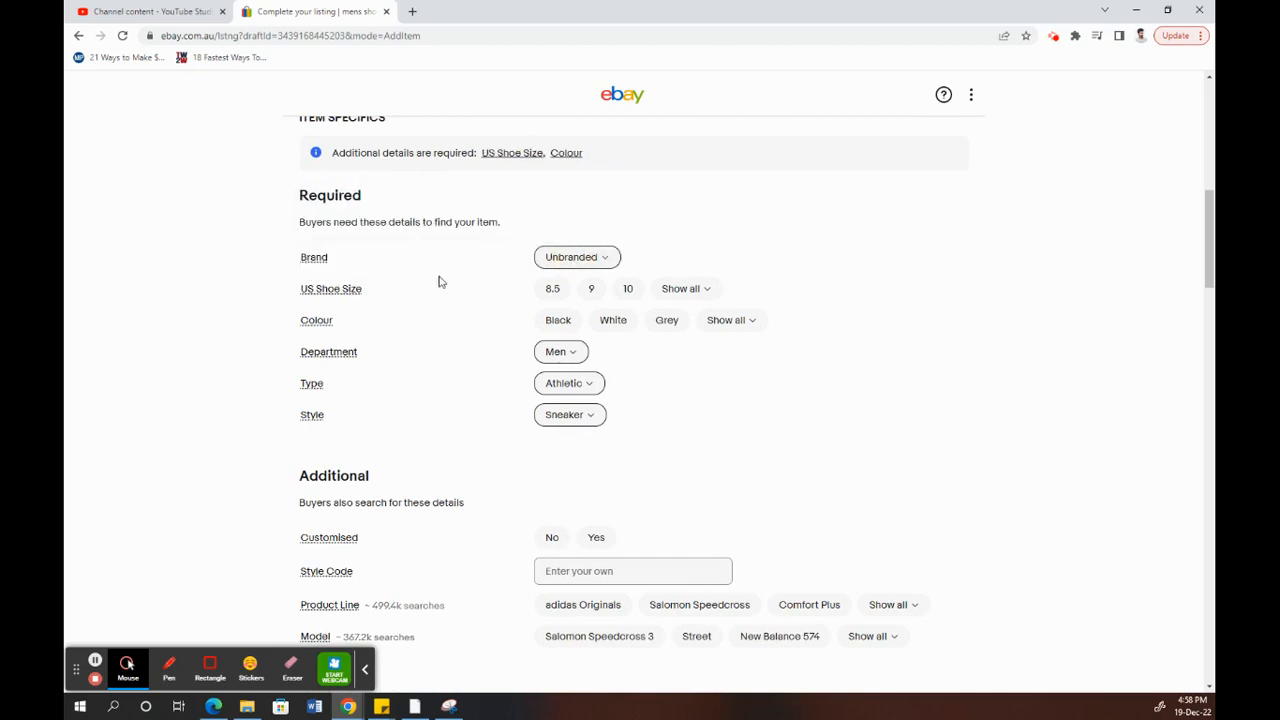
click(590, 290)
click(612, 320)
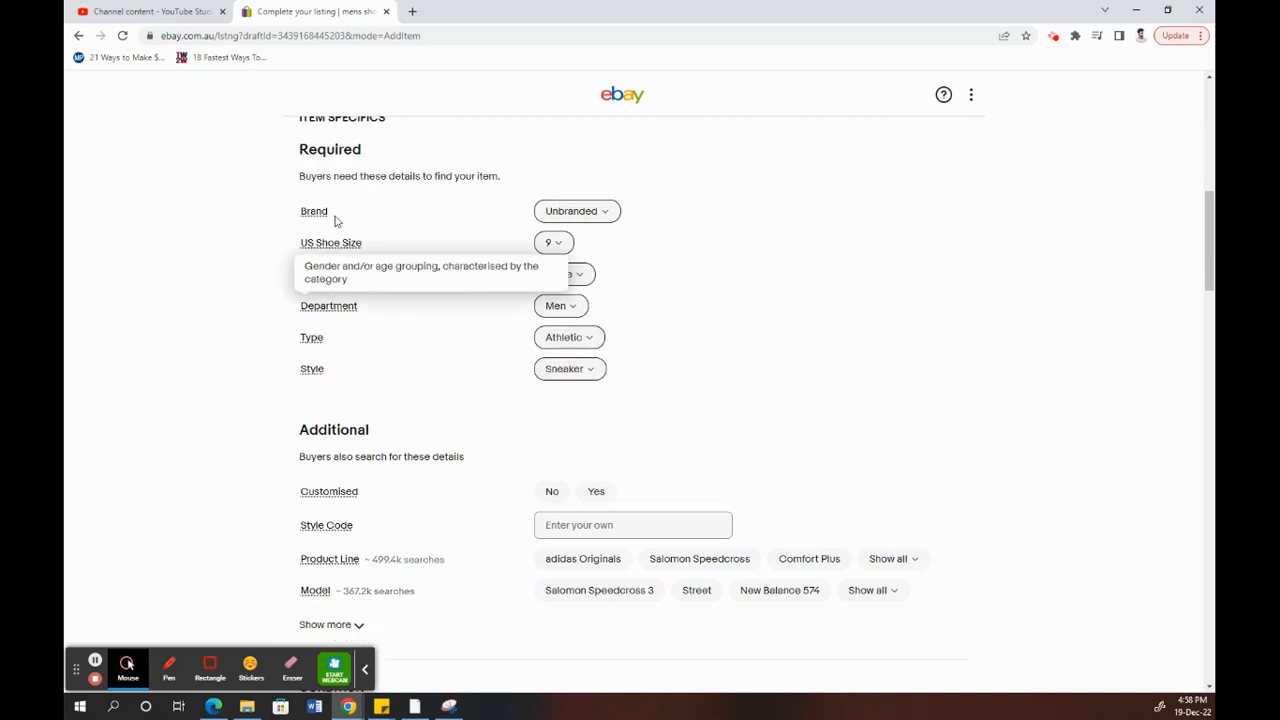
Review the required and additional item specifics, the condition and the empty description field, down to the pricing section.
scroll(250, 266, up, 2)
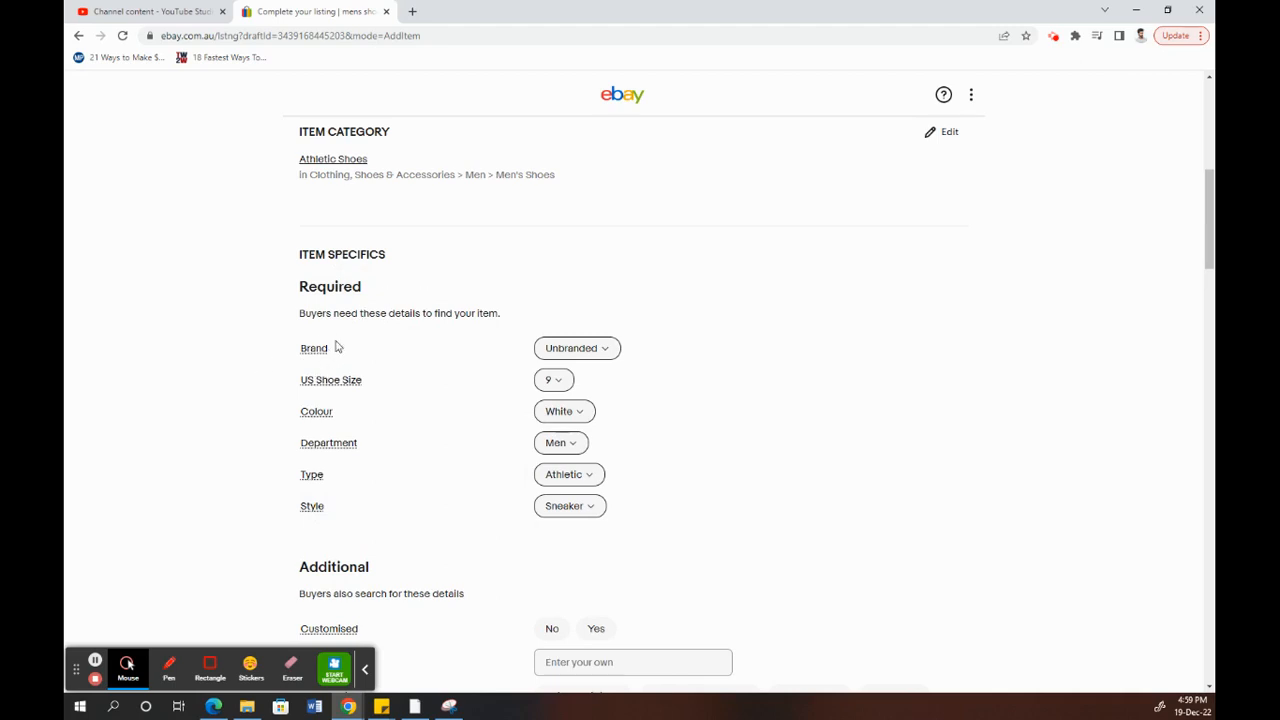
scroll(143, 369, down, 2)
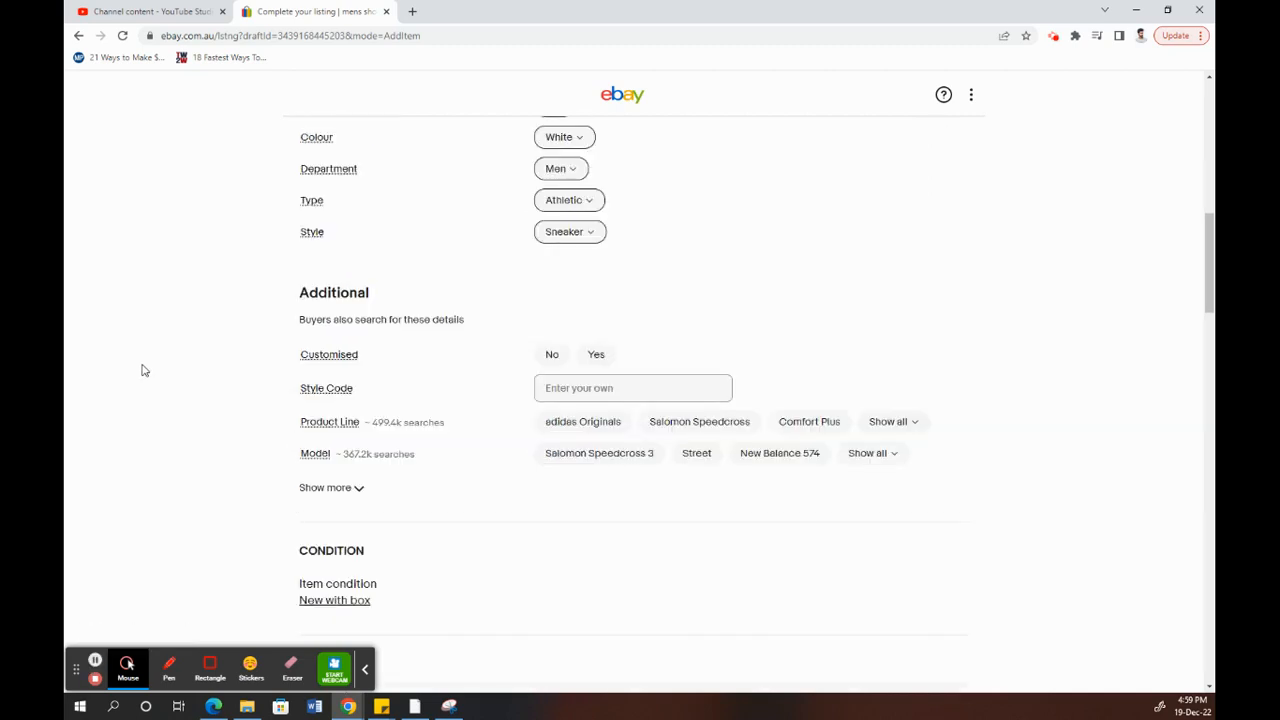
scroll(160, 376, up, 1)
scroll(175, 384, down, 1)
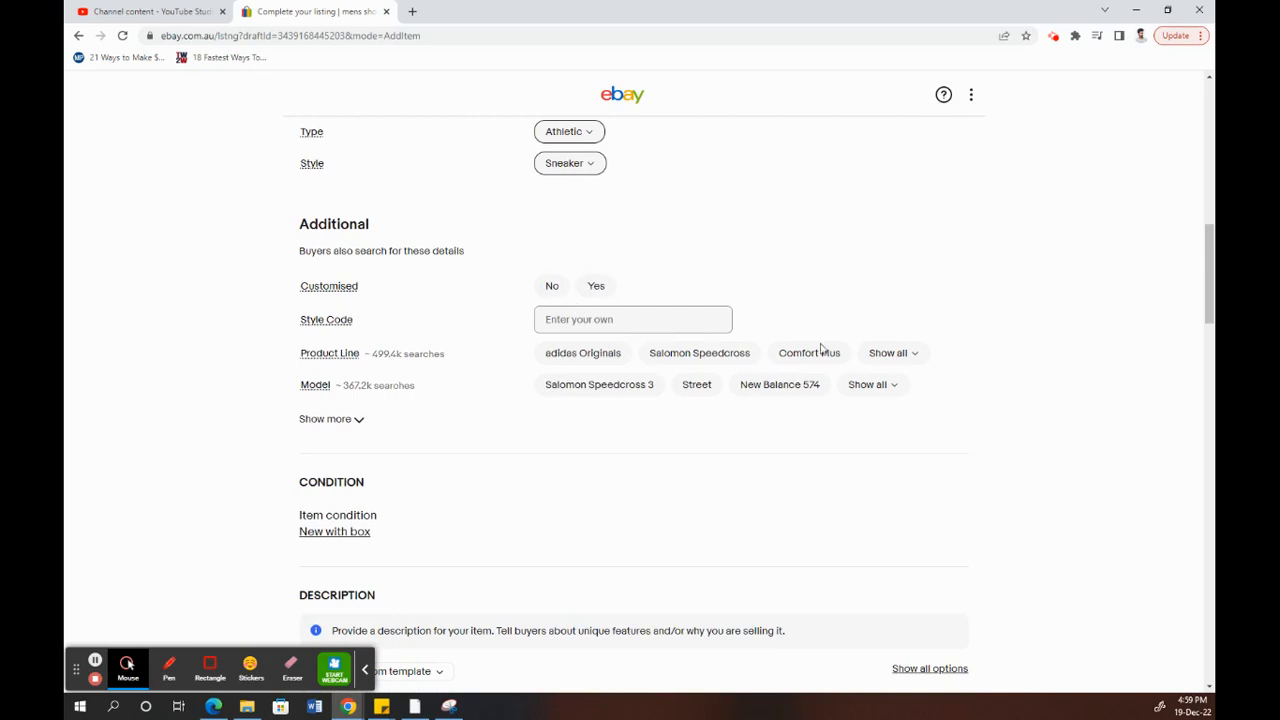
scroll(335, 409, down, 2)
scroll(275, 383, down, 3)
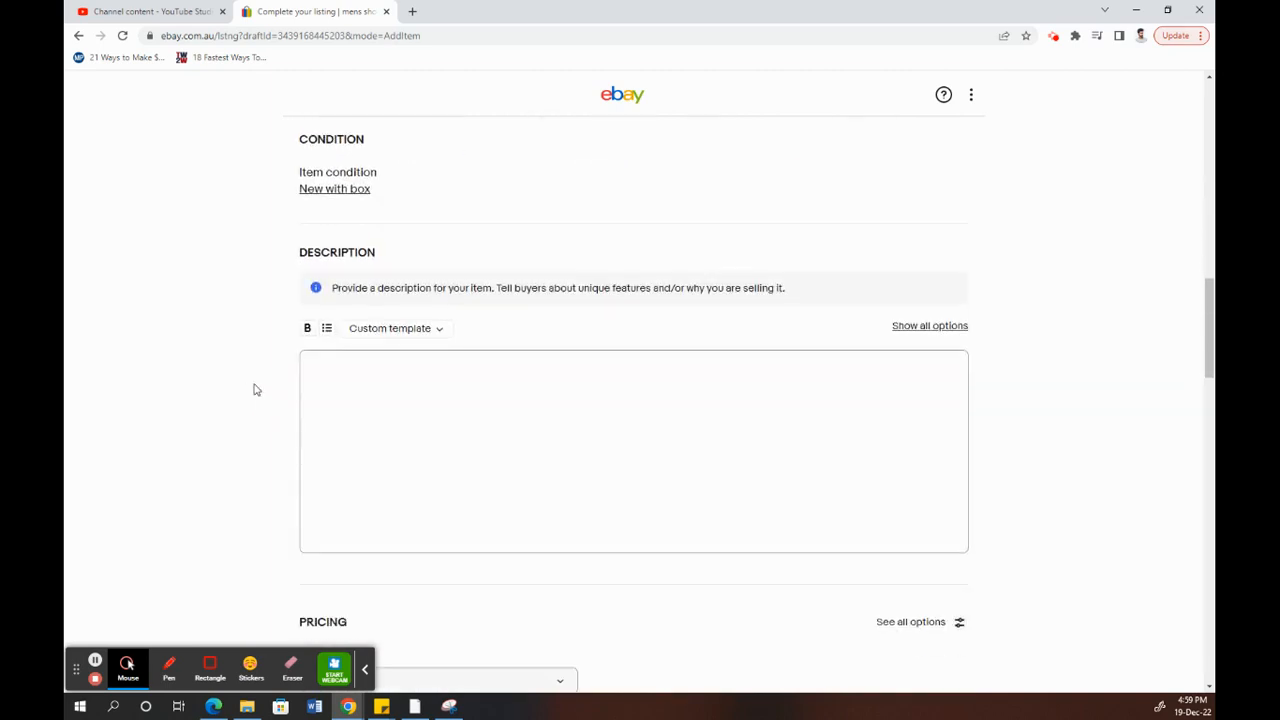
click(319, 368)
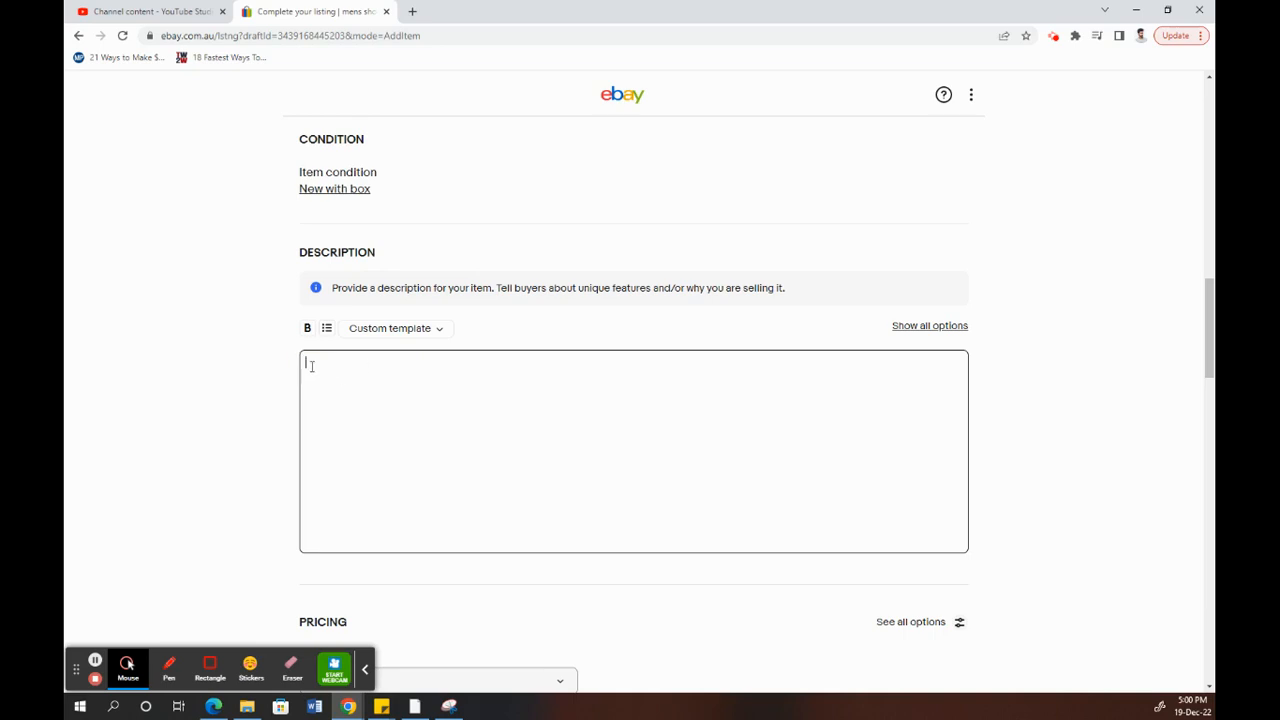
click(337, 366)
scroll(363, 376, down, 1)
scroll(363, 376, down, 1)
click(340, 303)
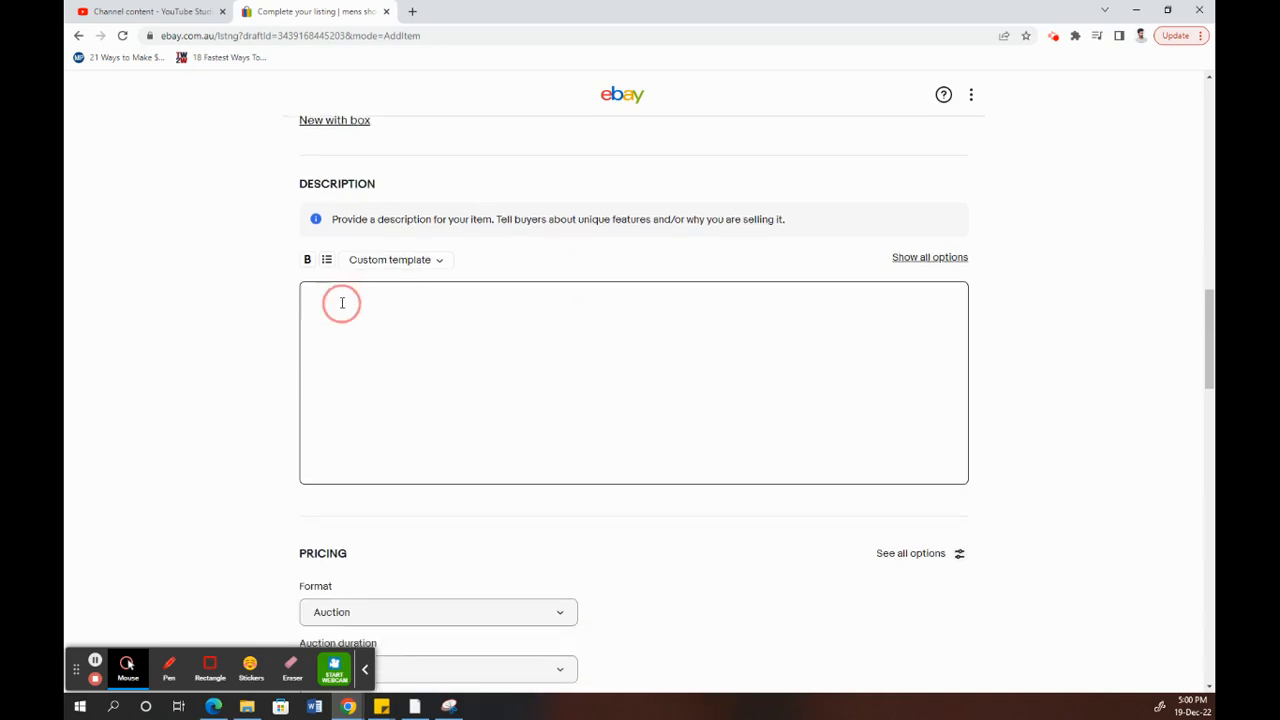
scroll(383, 369, down, 1)
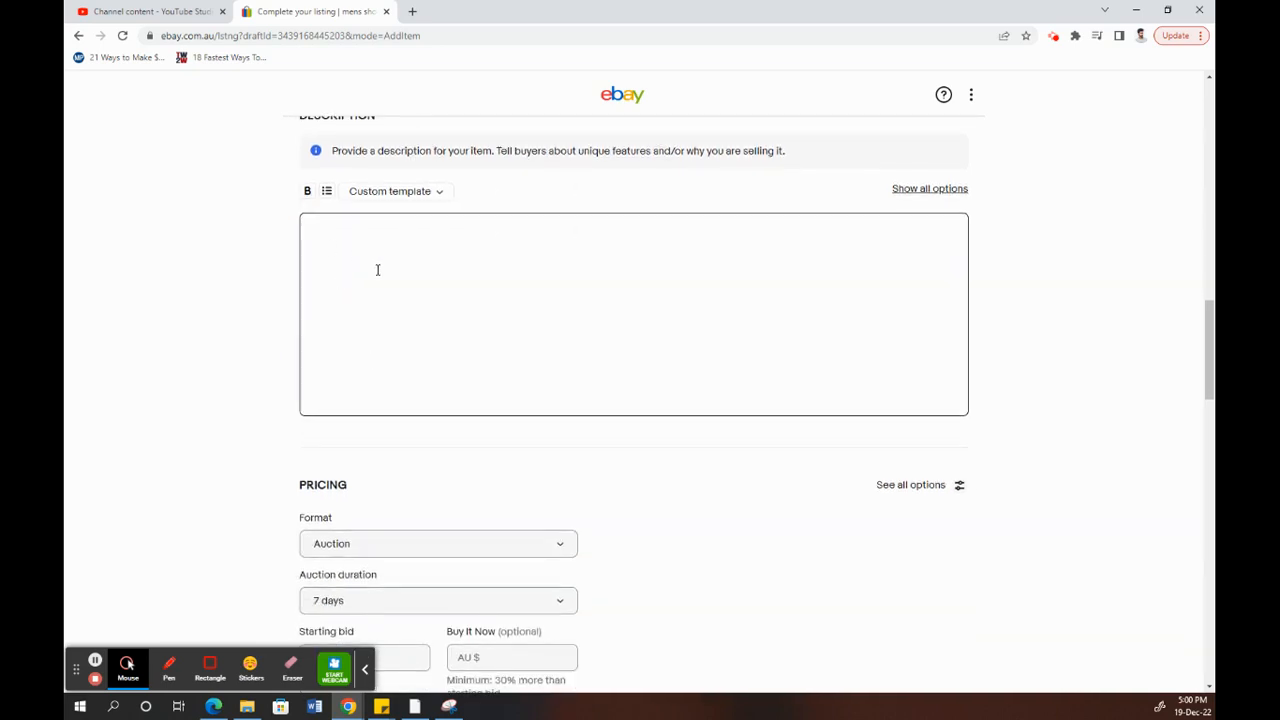
Change the listing's selling format from Auction to Buy It Now.
scroll(377, 269, down, 1)
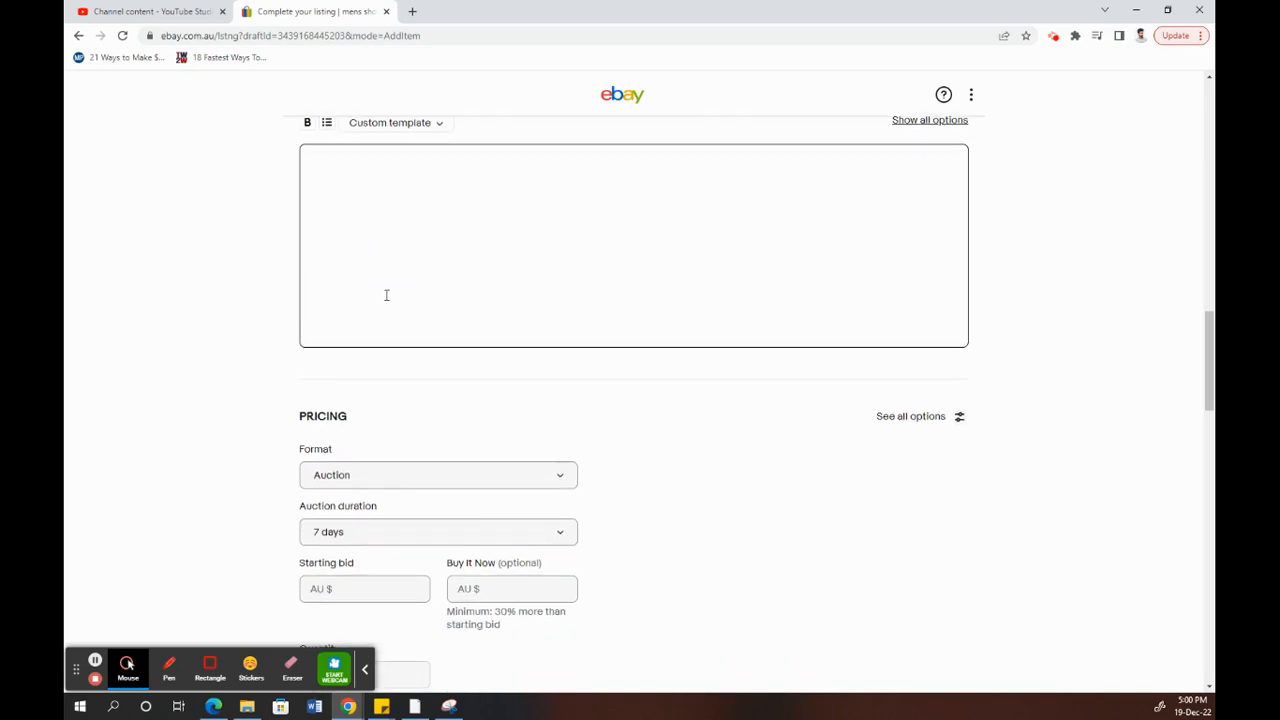
scroll(380, 300, down, 3)
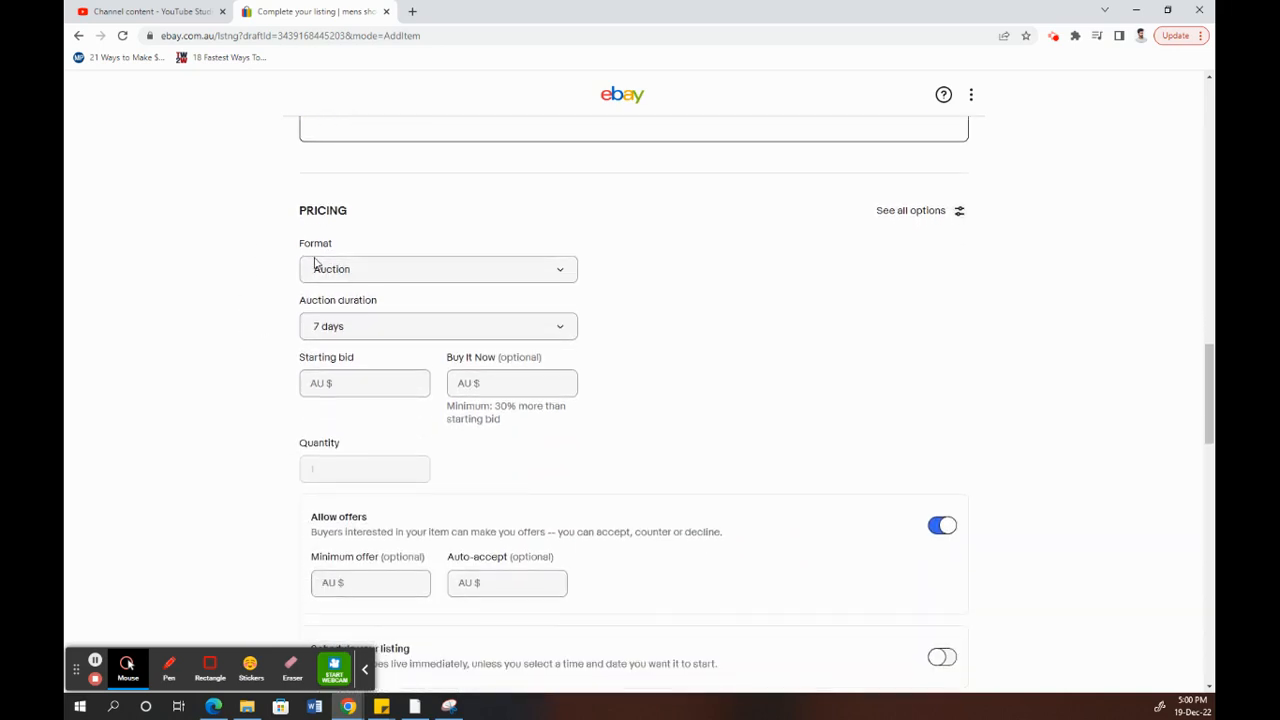
click(329, 277)
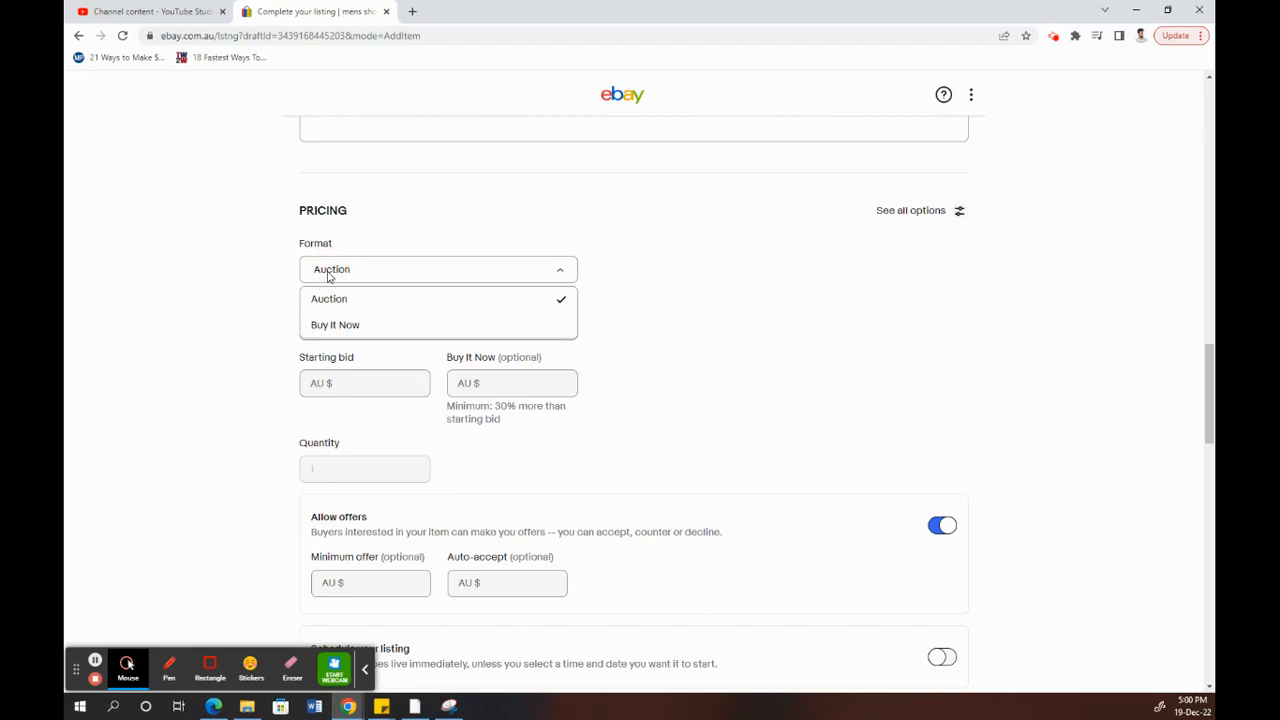
click(328, 327)
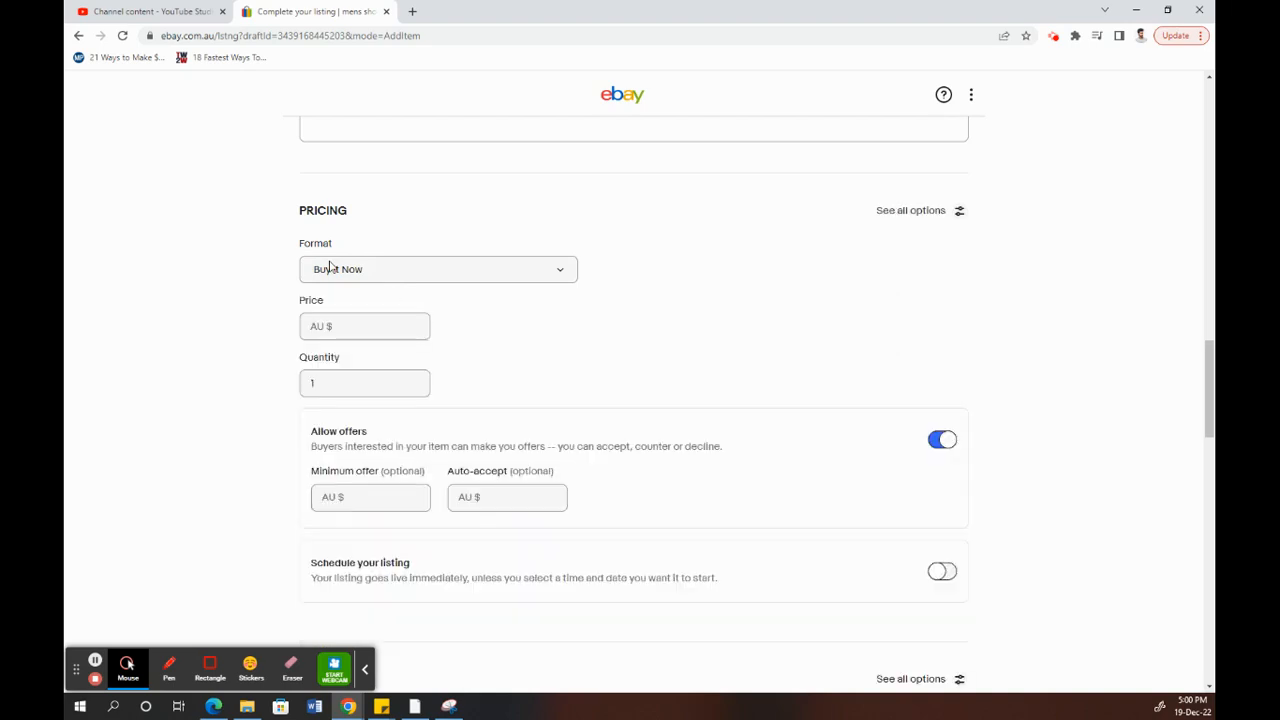
Set the Buy It Now price to AU $50 and turn off offers from buyers.
click(352, 327)
text(50)
click(250, 401)
scroll(237, 437, down, 1)
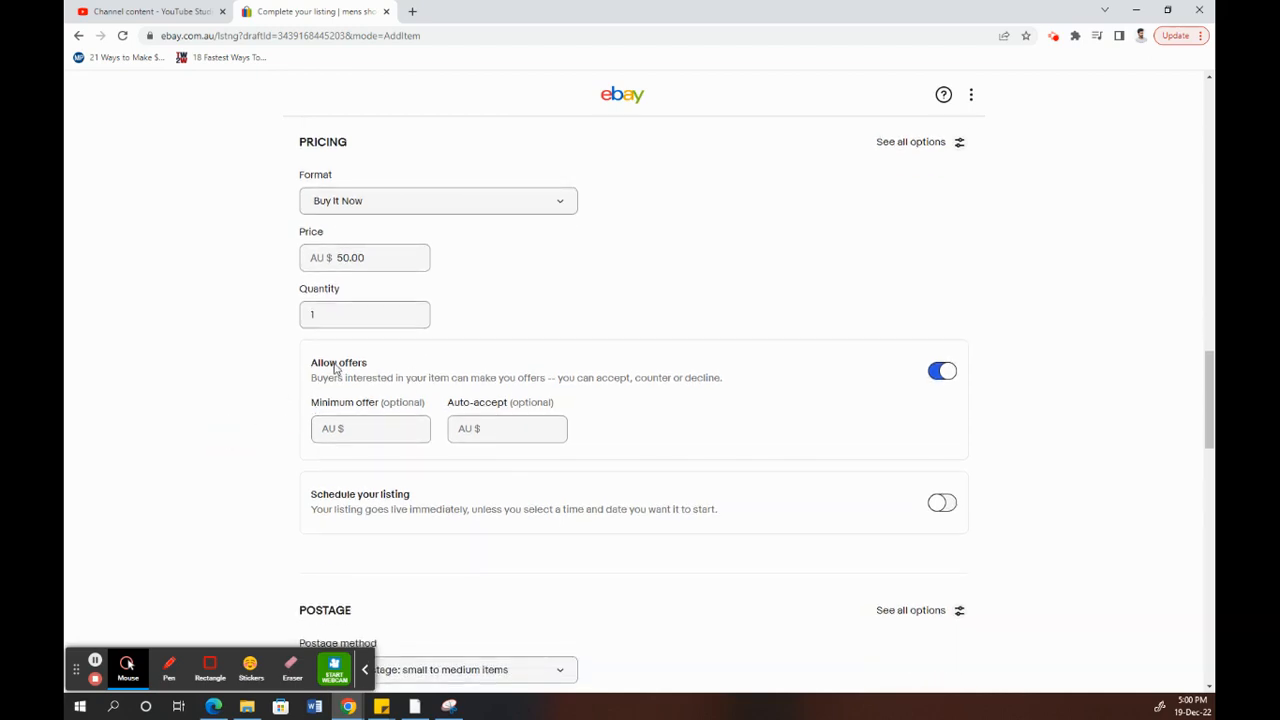
click(943, 373)
Choose "Standard postage: small to medium items" as the listing's postage method.
scroll(245, 432, down, 4)
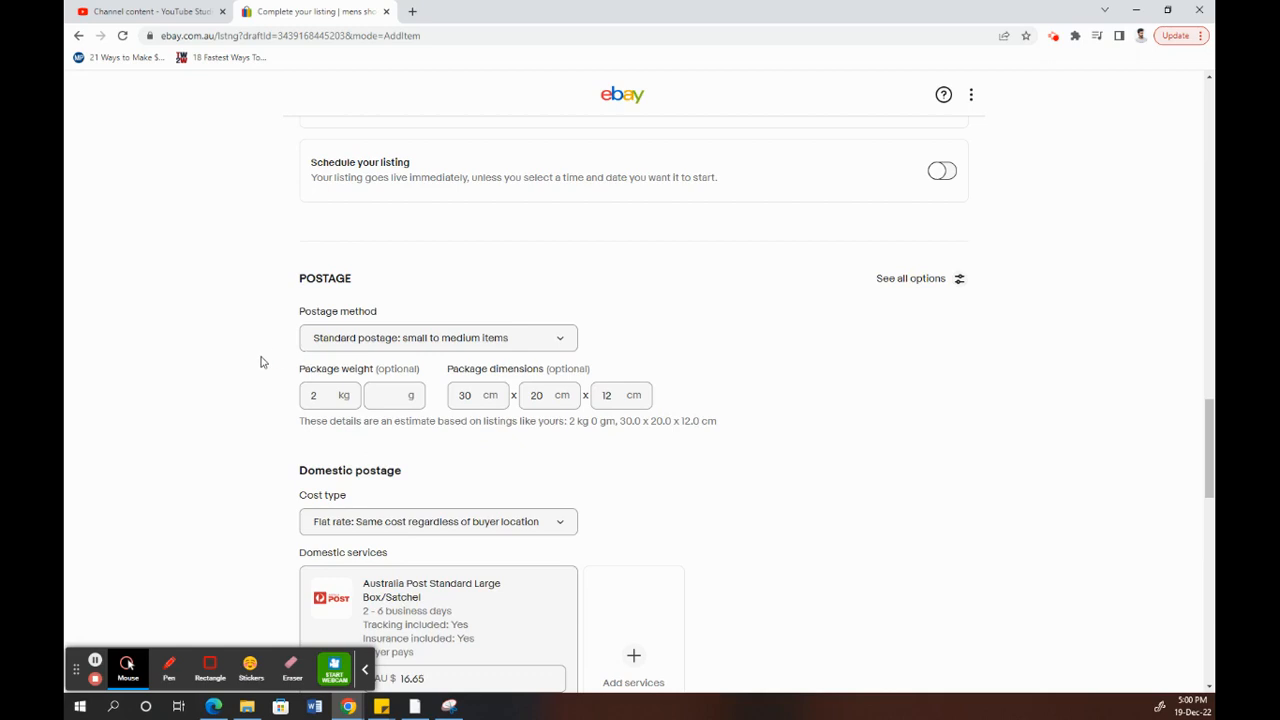
scroll(262, 360, down, 1)
click(338, 278)
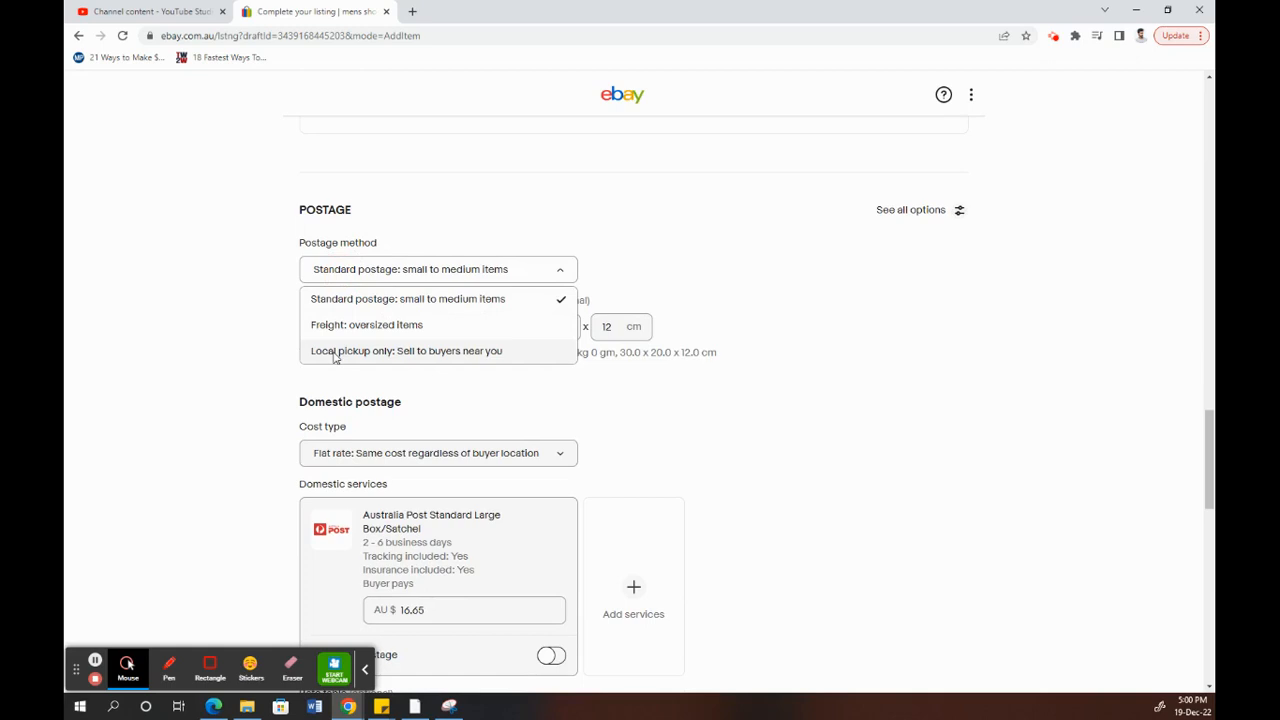
click(309, 300)
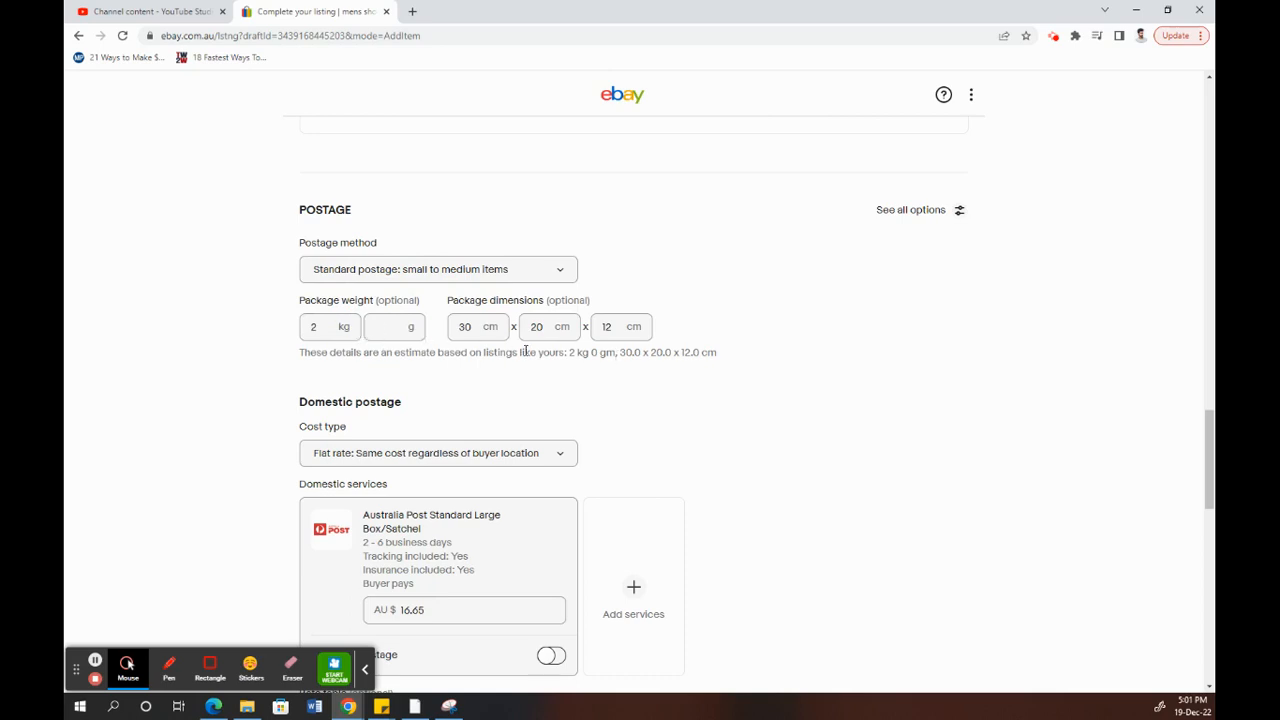
Examine the cost type options available for domestic postage.
scroll(242, 390, down, 2)
scroll(242, 390, down, 1)
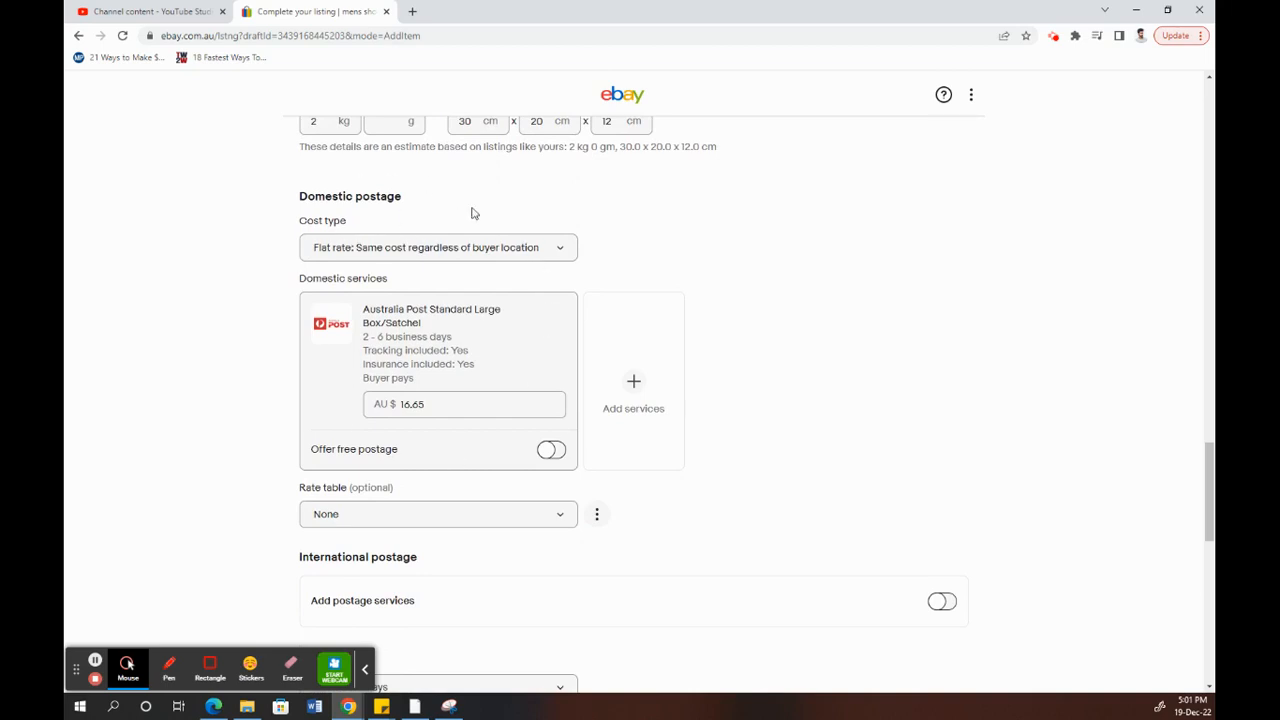
click(388, 252)
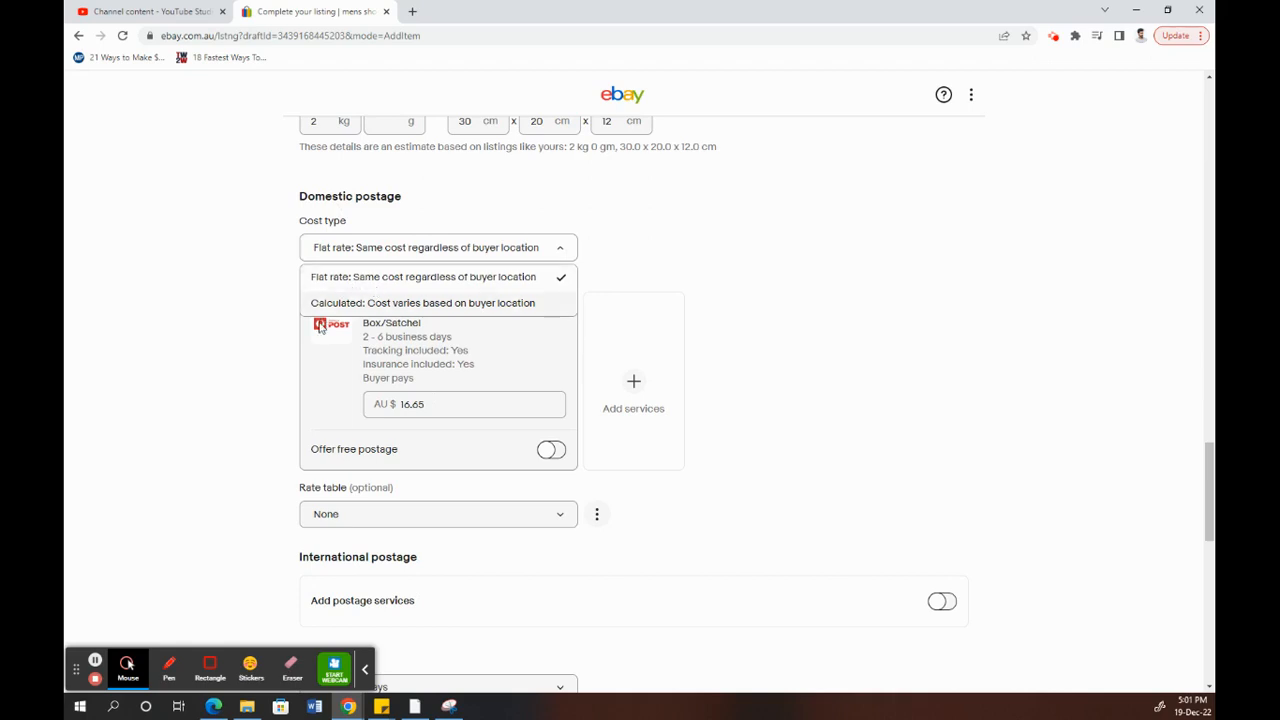
click(256, 295)
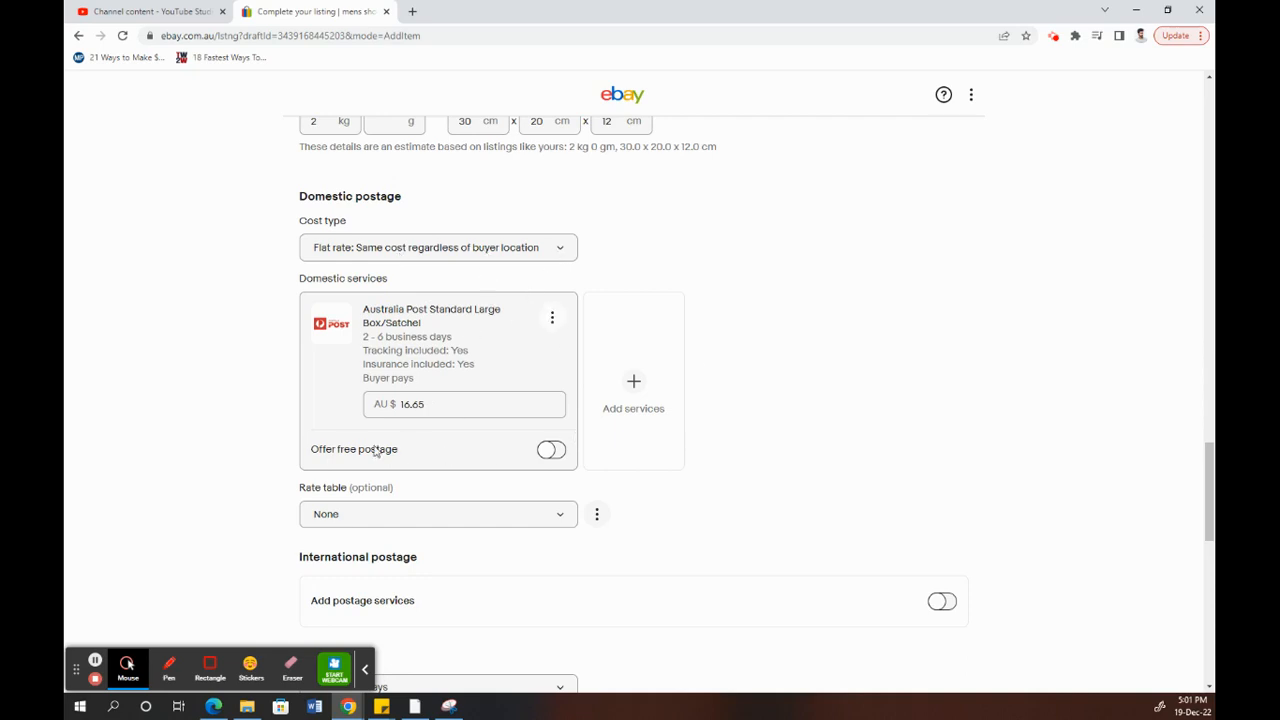
Enable international postage services for the listing.
scroll(257, 349, down, 4)
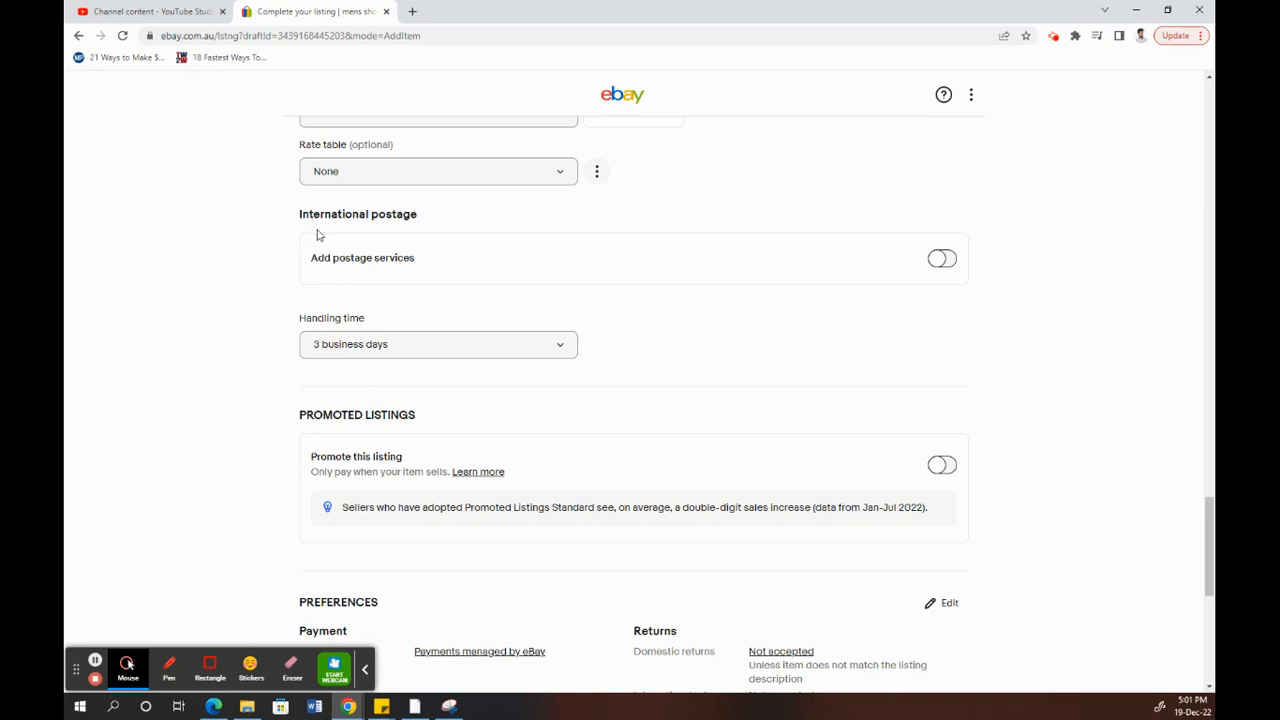
scroll(285, 265, up, 1)
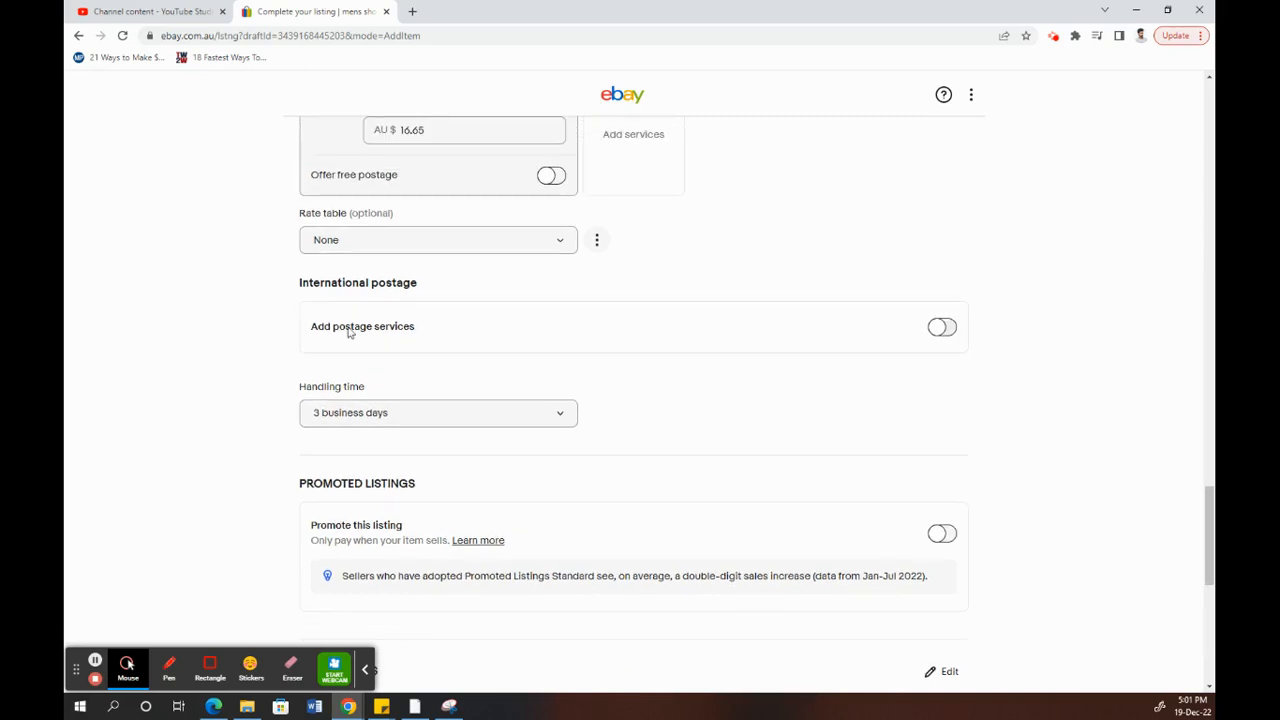
scroll(349, 333, down, 1)
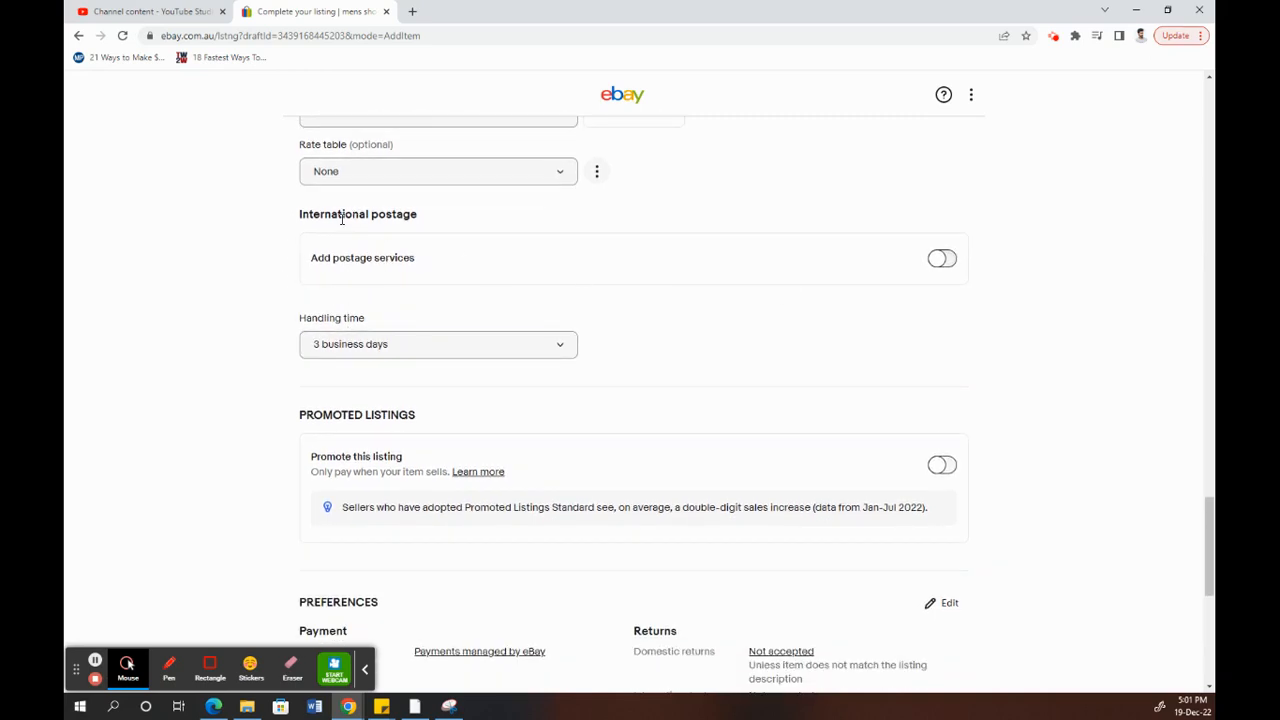
click(941, 259)
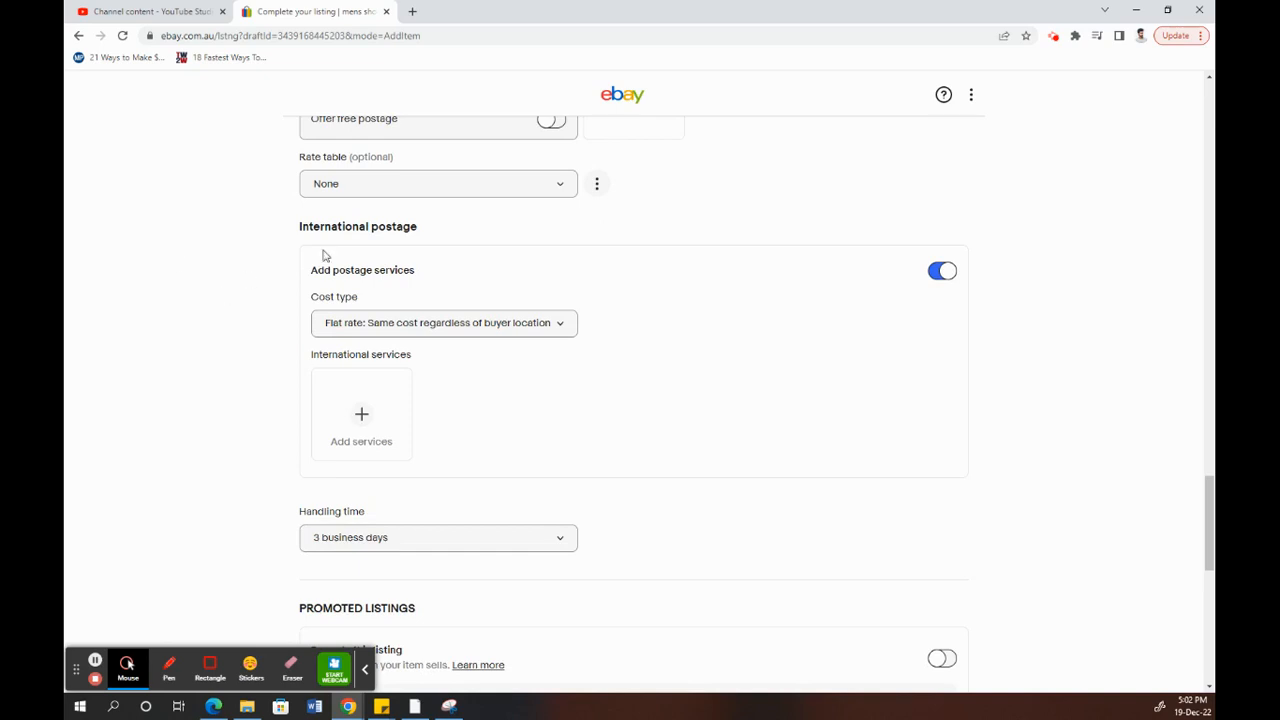
Examine the cost type options available for international postage.
click(350, 325)
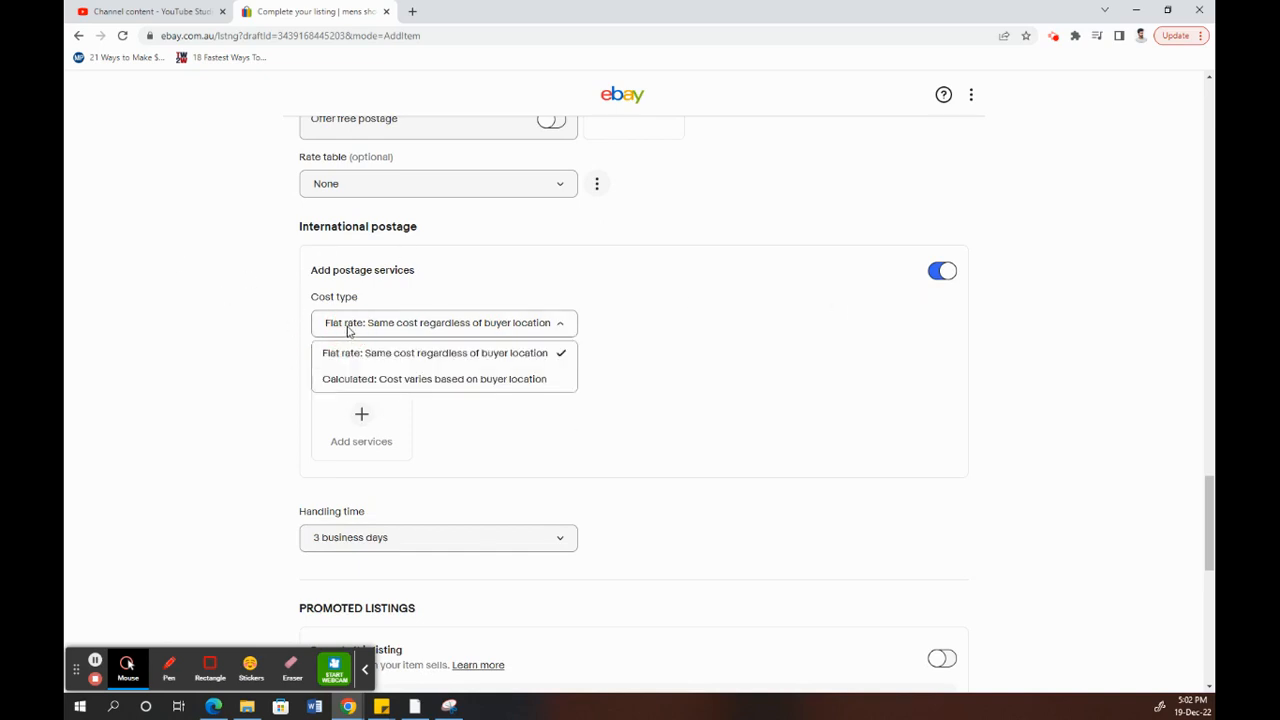
click(270, 360)
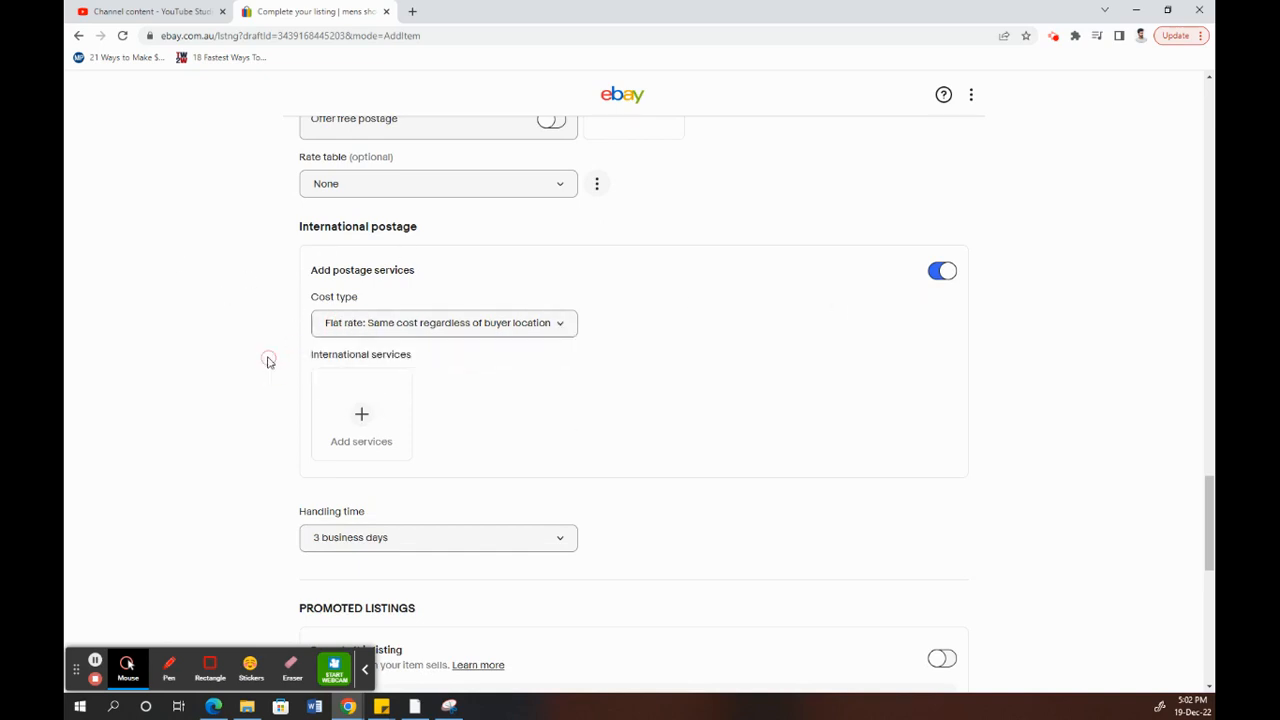
click(330, 324)
click(277, 370)
click(274, 374)
Add Standard International Flat Rate Postage as the listing's international service.
click(362, 416)
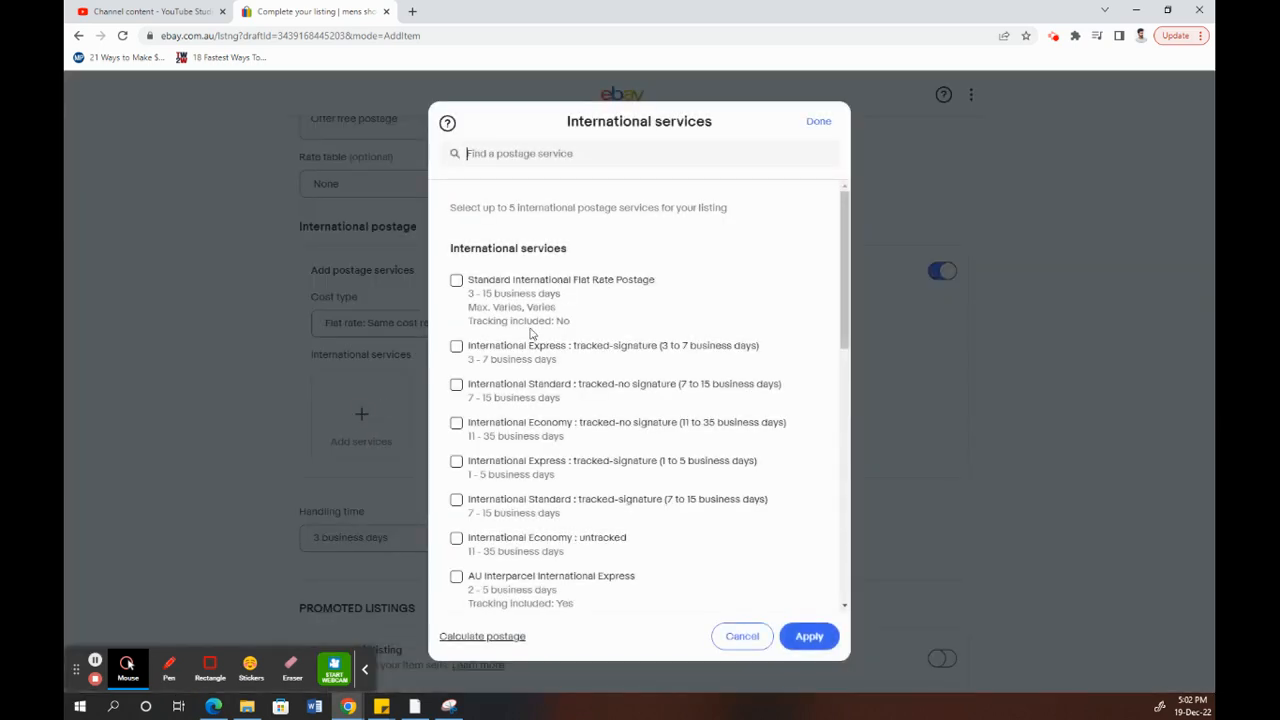
scroll(533, 335, down, 10)
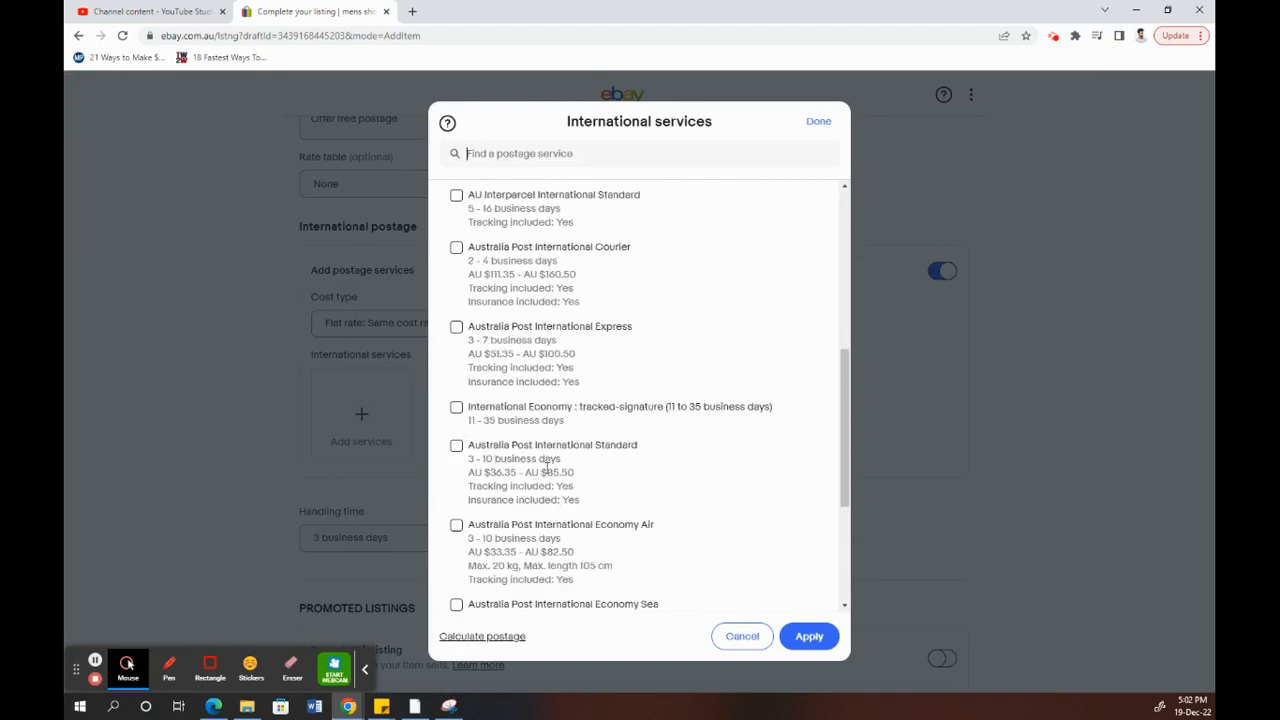
scroll(547, 466, up, 10)
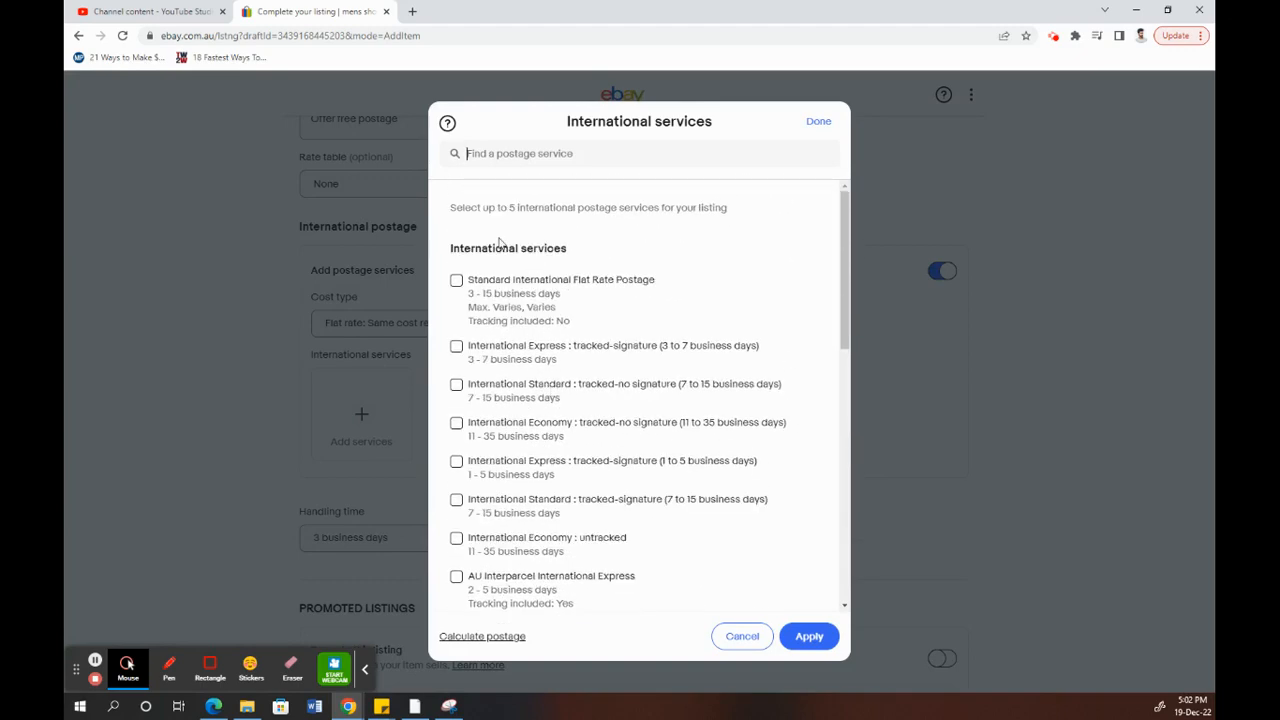
click(456, 281)
click(809, 636)
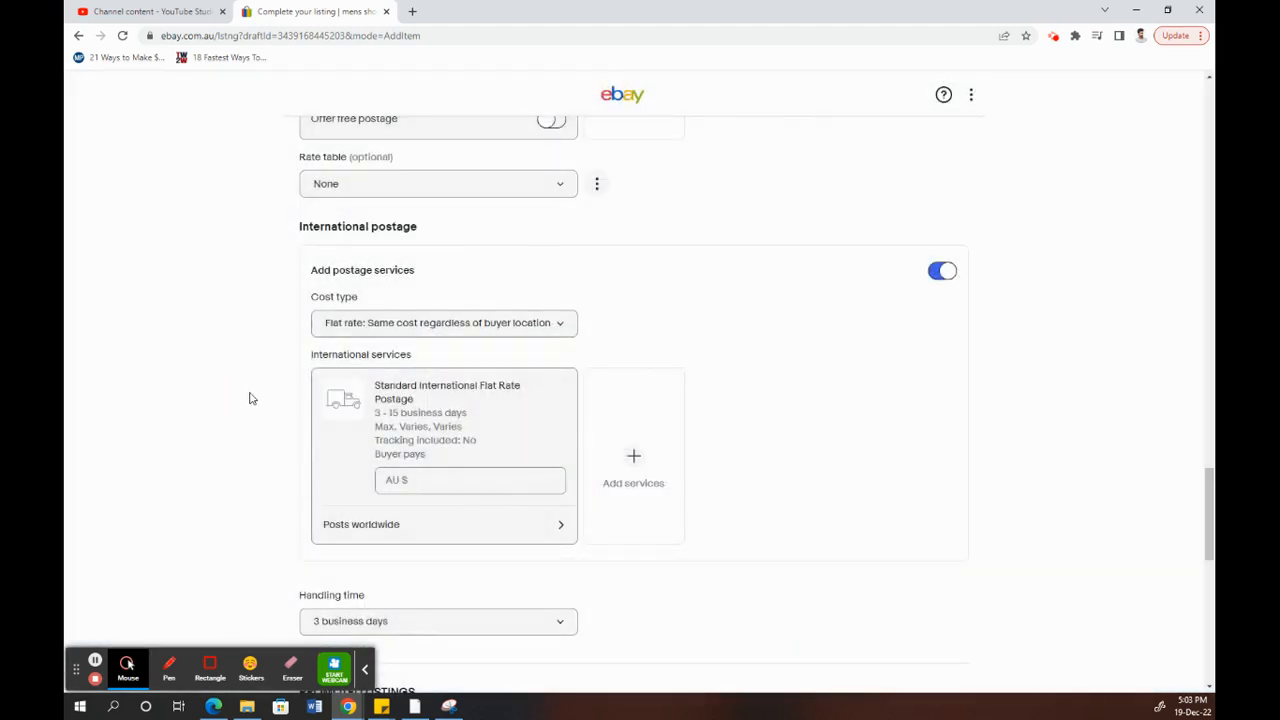
Examine the handling time options and review the promotion, preferences, item location and fee sections.
scroll(266, 459, down, 2)
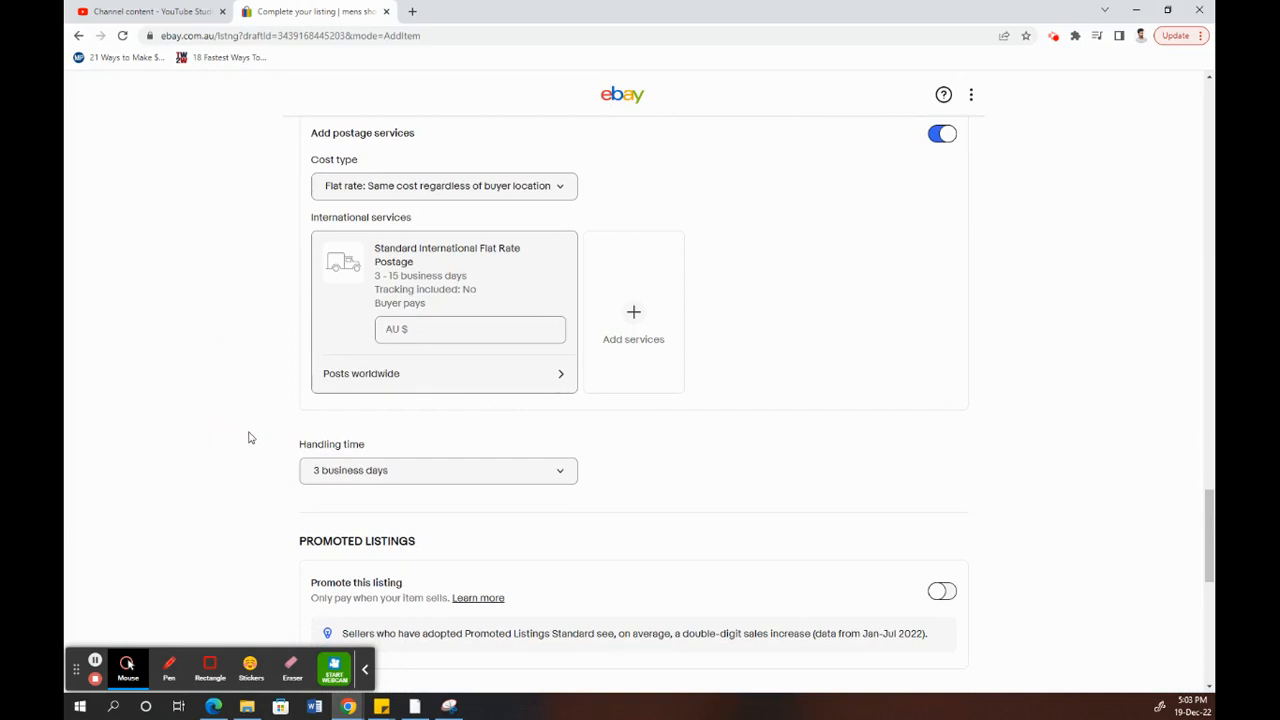
scroll(251, 437, down, 2)
click(335, 342)
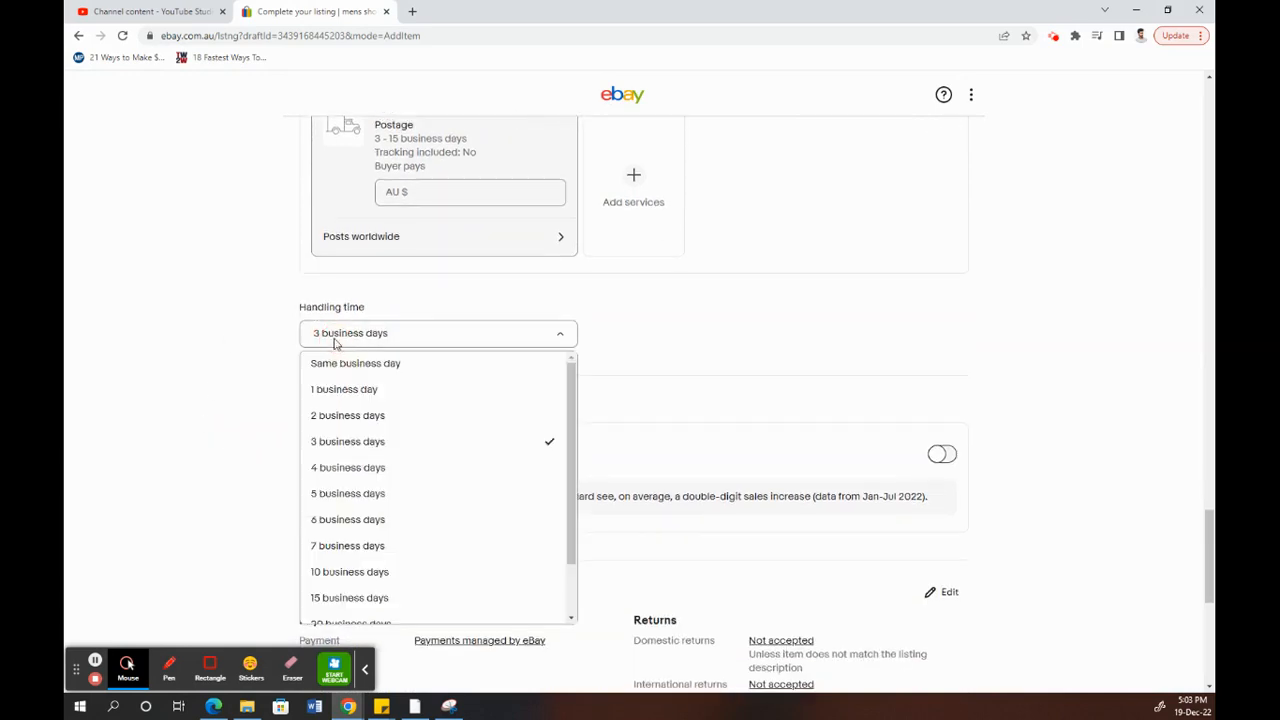
click(240, 352)
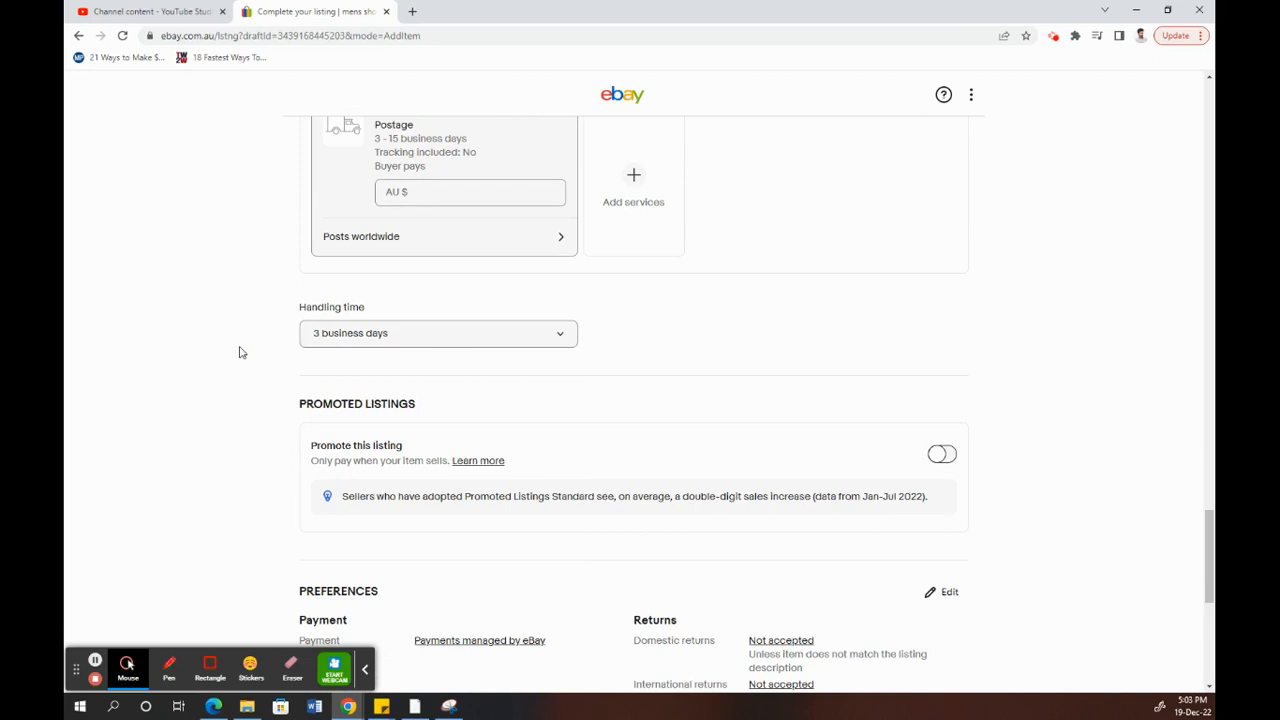
click(211, 371)
scroll(256, 402, down, 2)
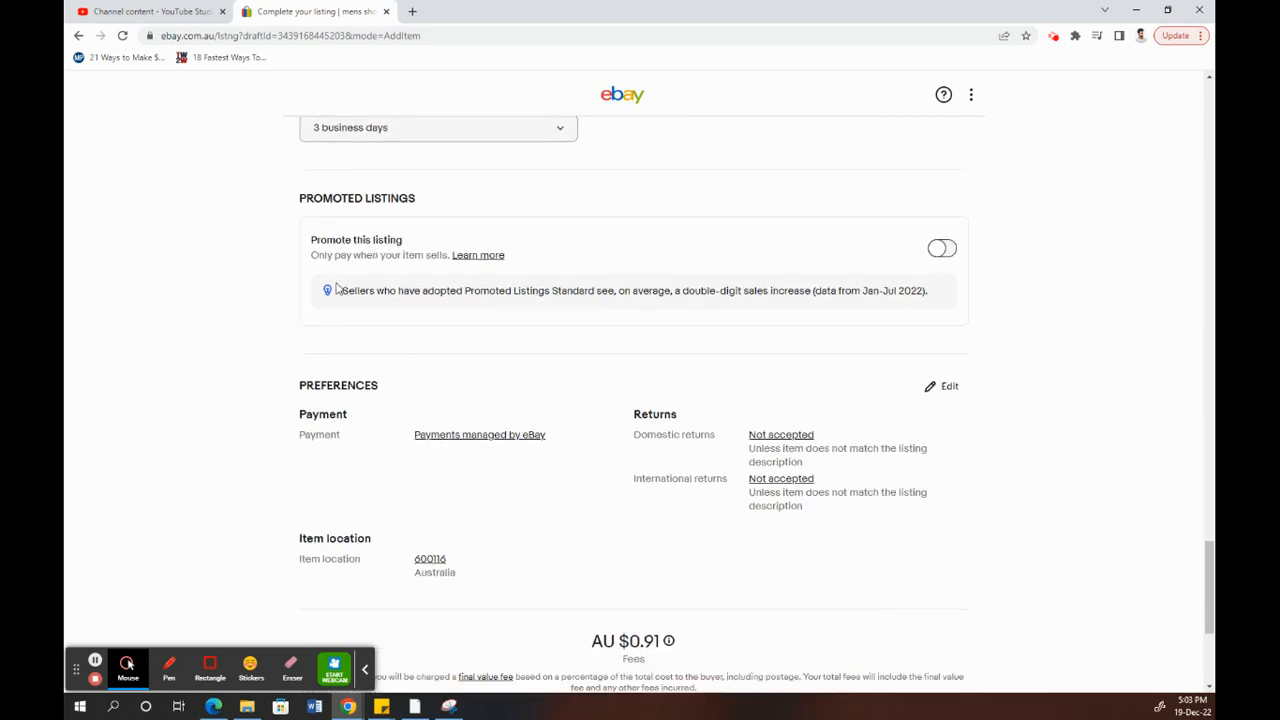
scroll(260, 340, down, 1)
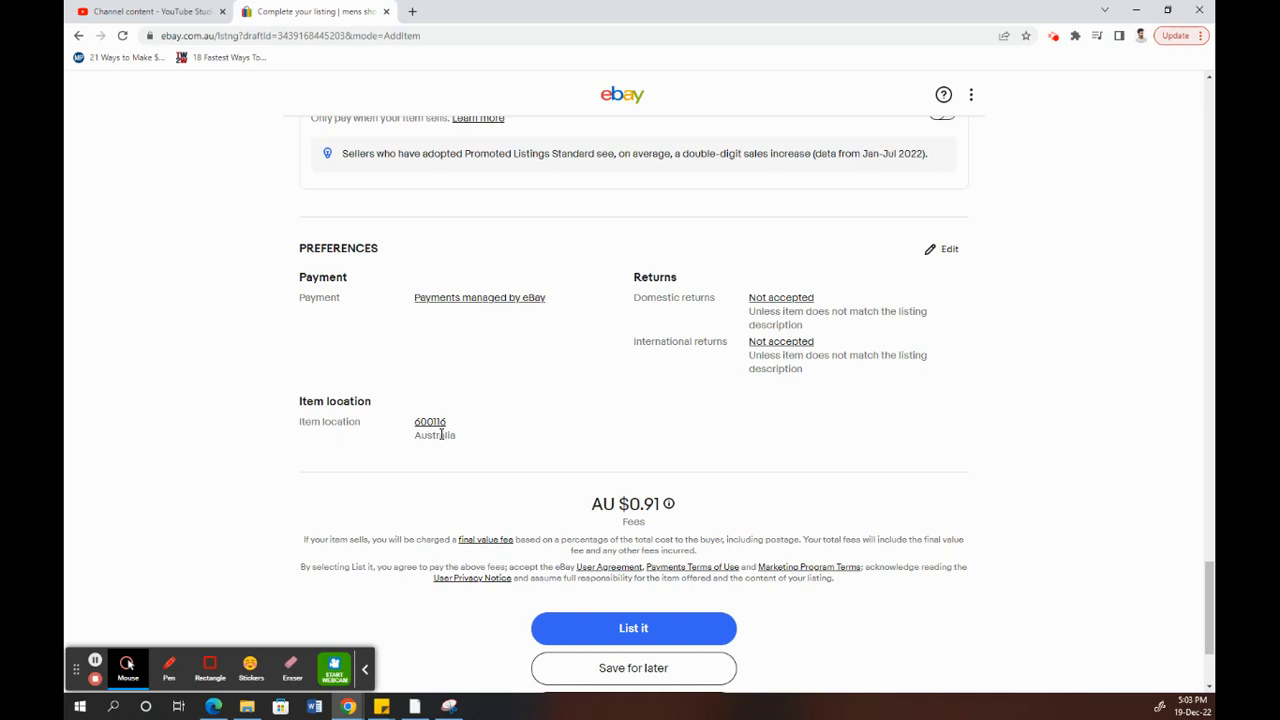
scroll(253, 450, down, 1)
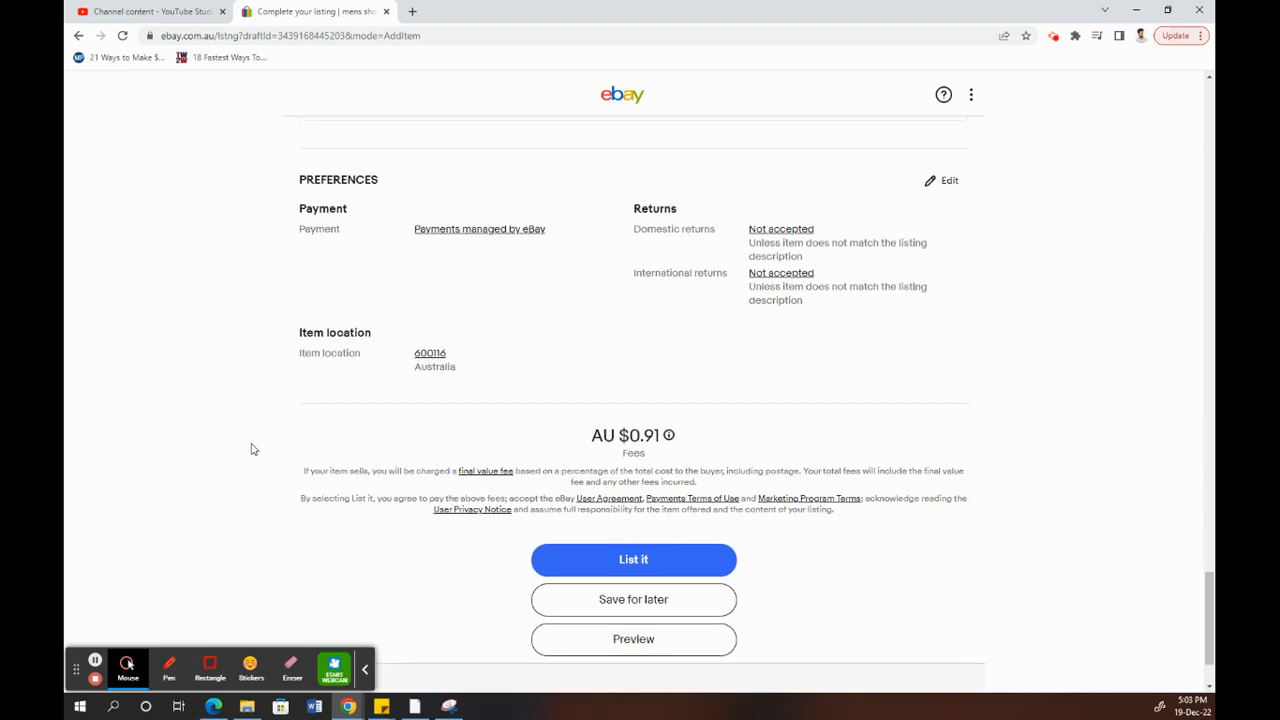
Set the buyer's cost for Standard International Flat Rate Postage to AU $60.
scroll(214, 360, up, 1)
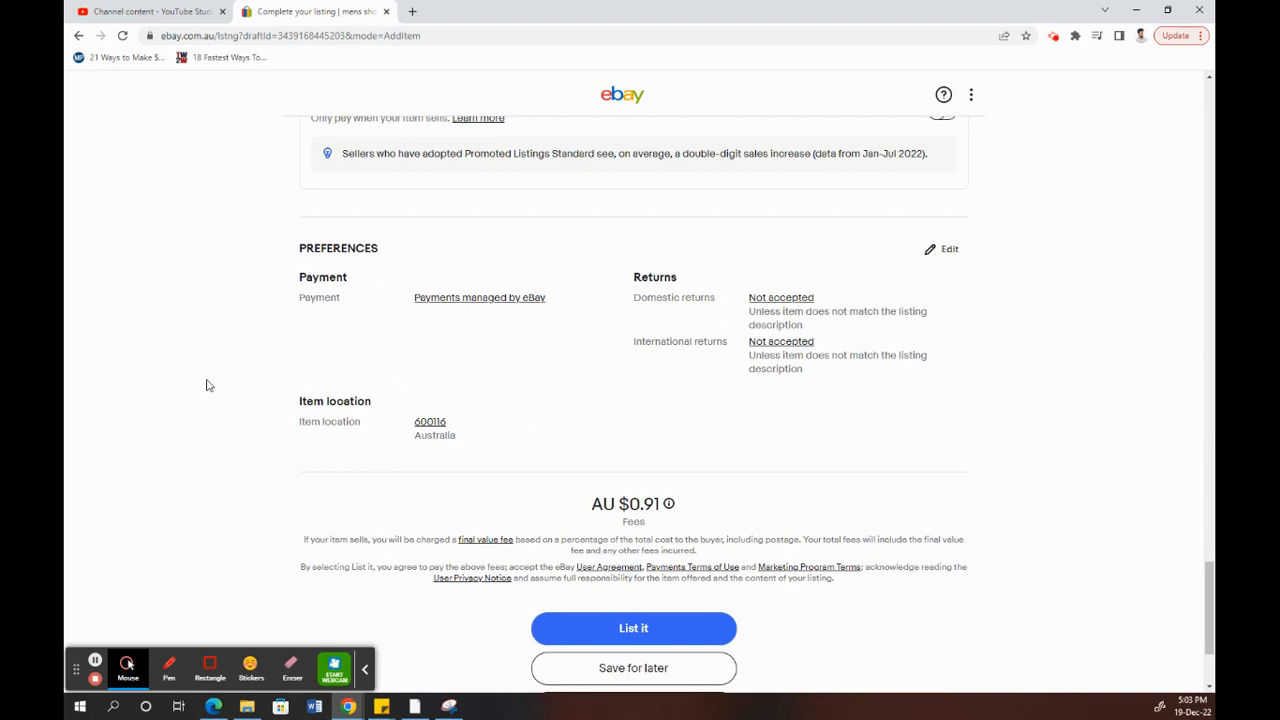
scroll(210, 380, up, 3)
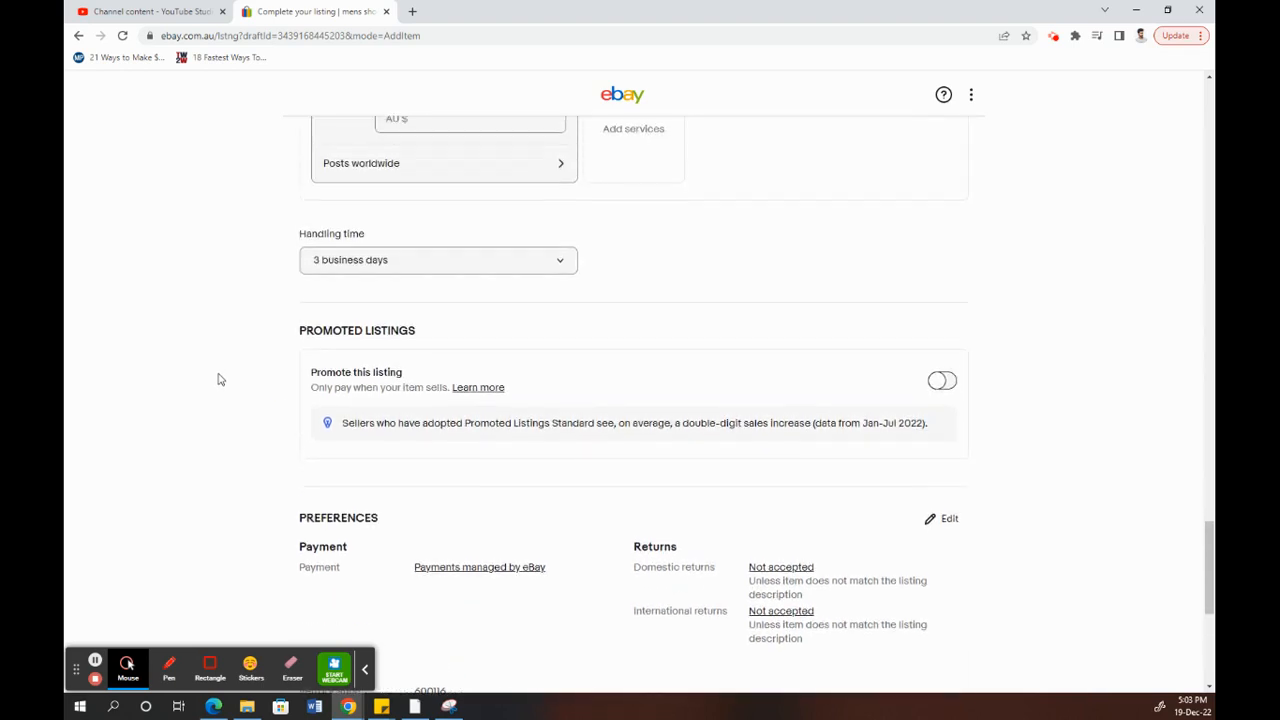
scroll(218, 376, up, 2)
scroll(255, 418, up, 1)
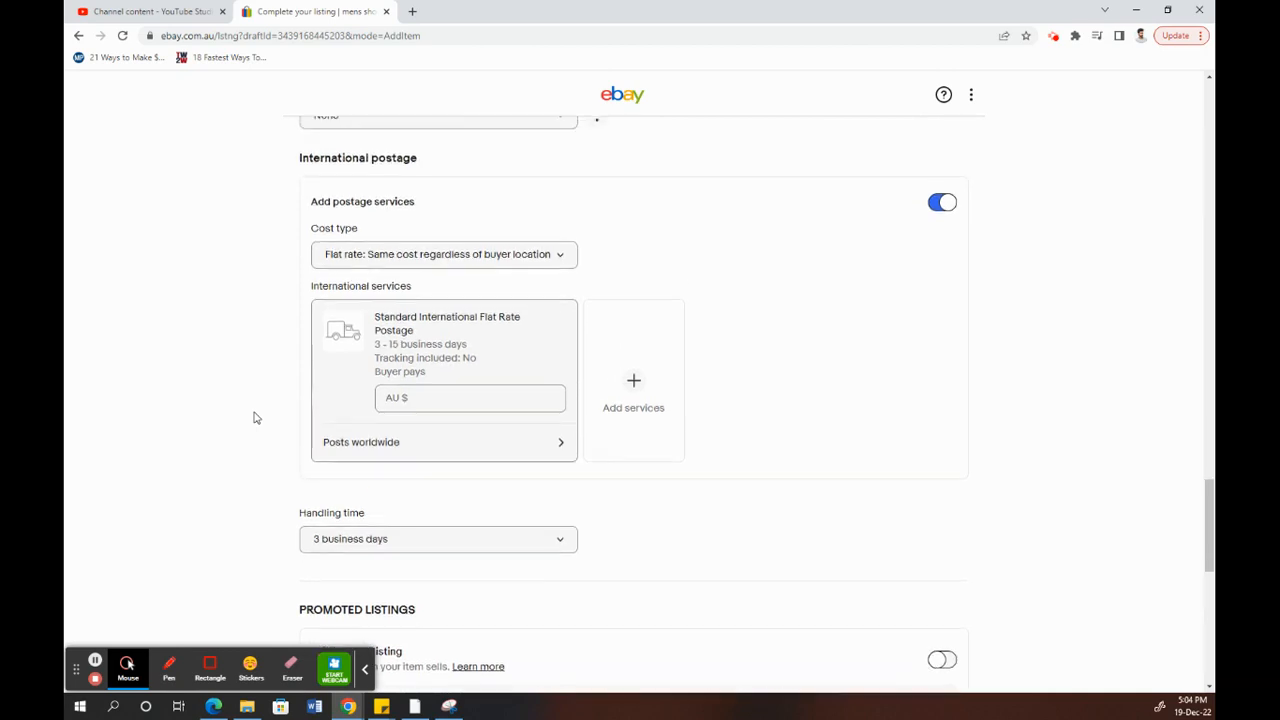
click(452, 397)
text(5)
key(BackSpace)
text(60)
click(267, 358)
Review the whole listing from photo, title and item specifics through pricing and postage to the preferences and fees.
scroll(275, 381, down, 3)
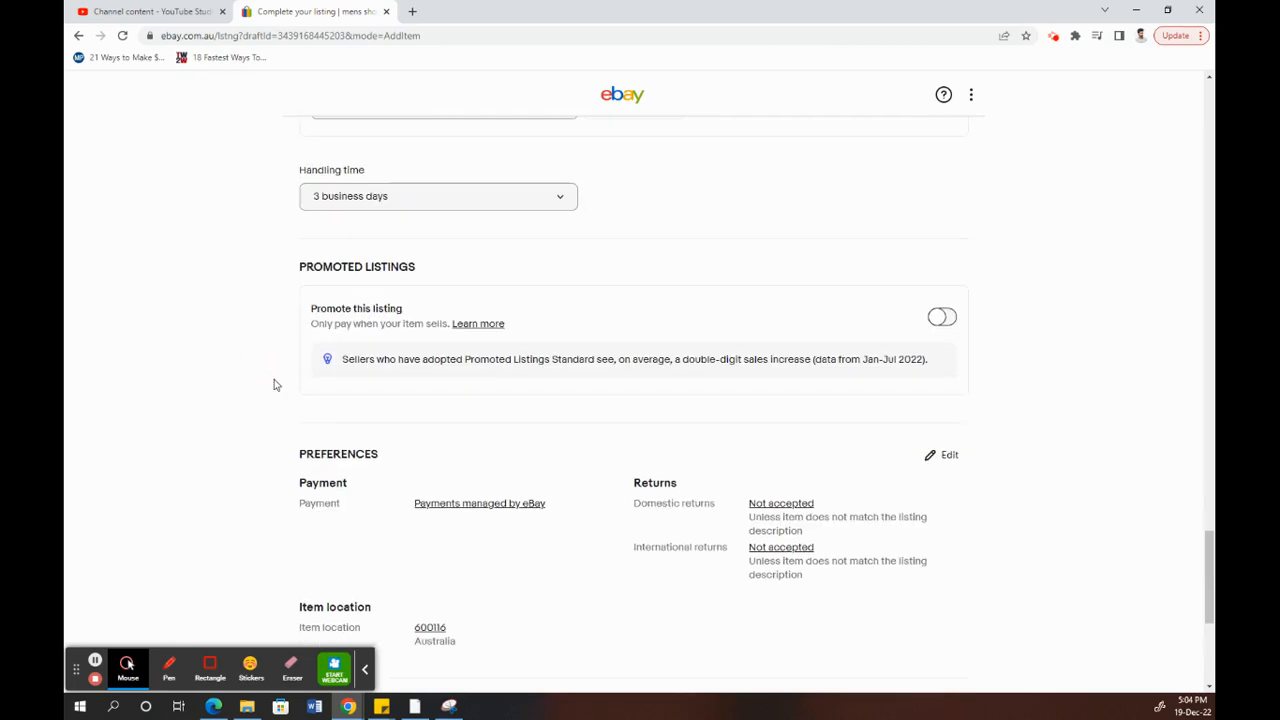
scroll(274, 384, down, 3)
scroll(272, 382, up, 8)
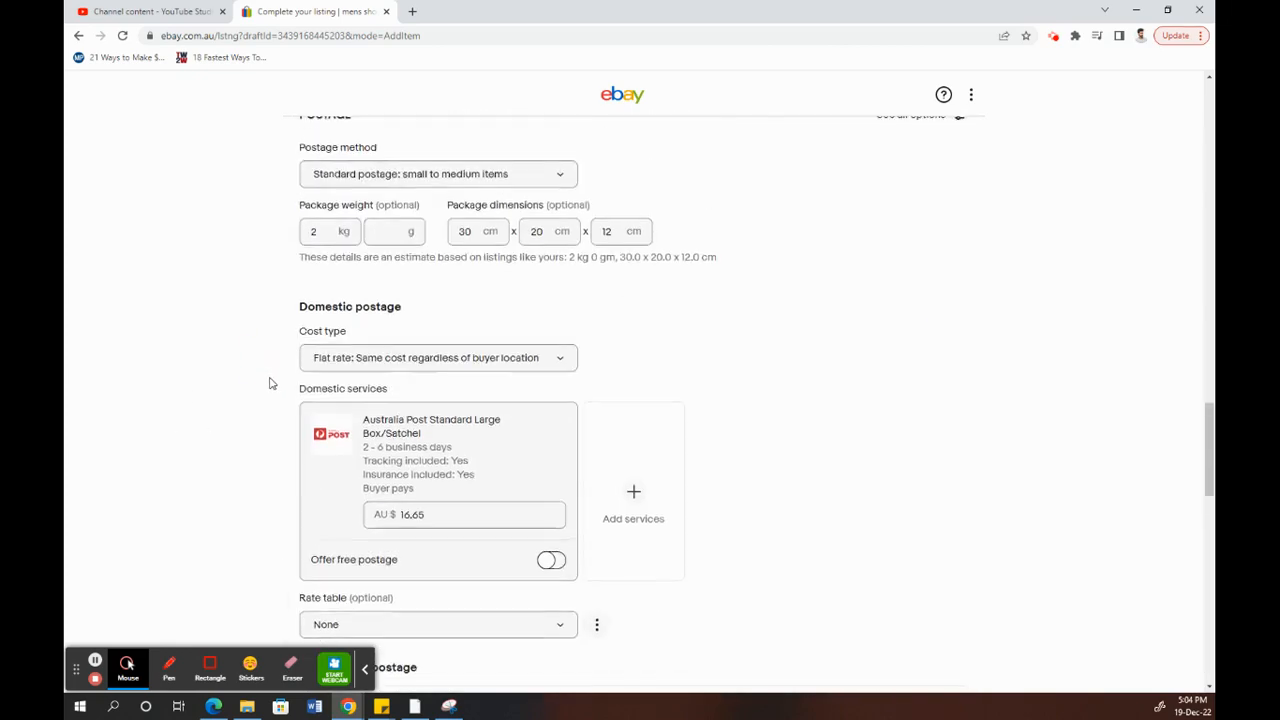
scroll(269, 383, up, 15)
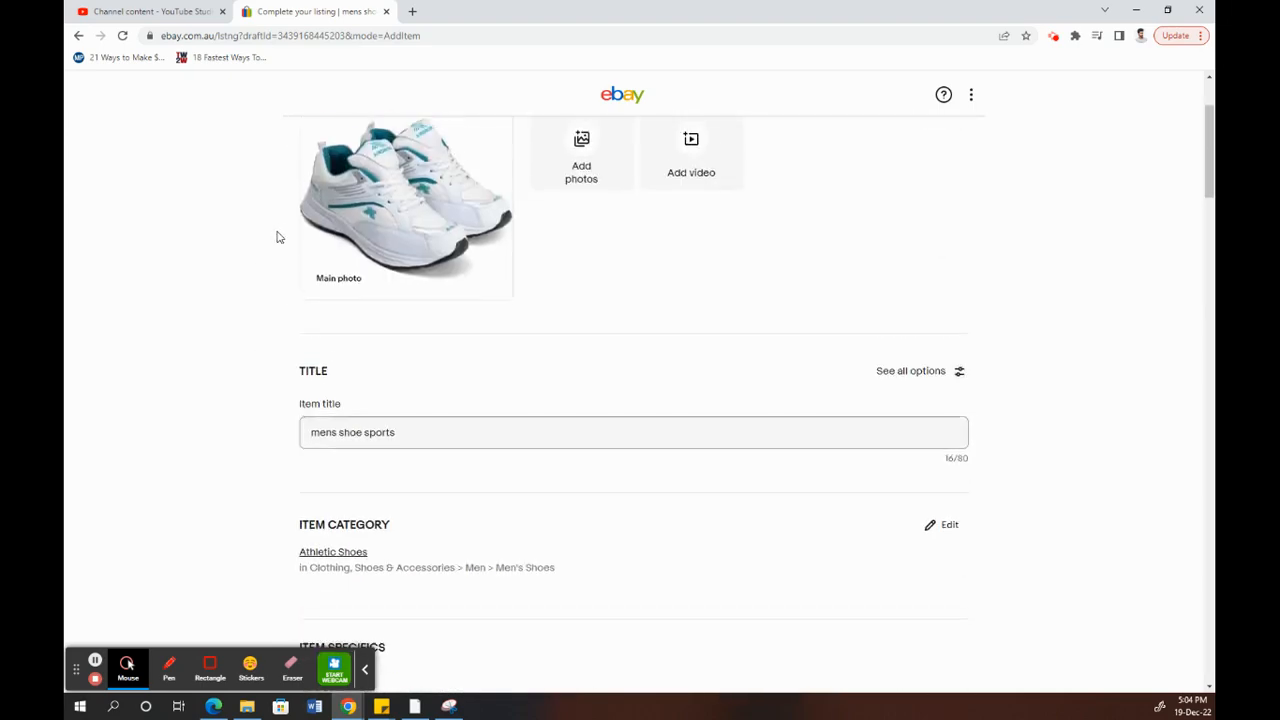
scroll(246, 371, up, 2)
scroll(214, 397, down, 6)
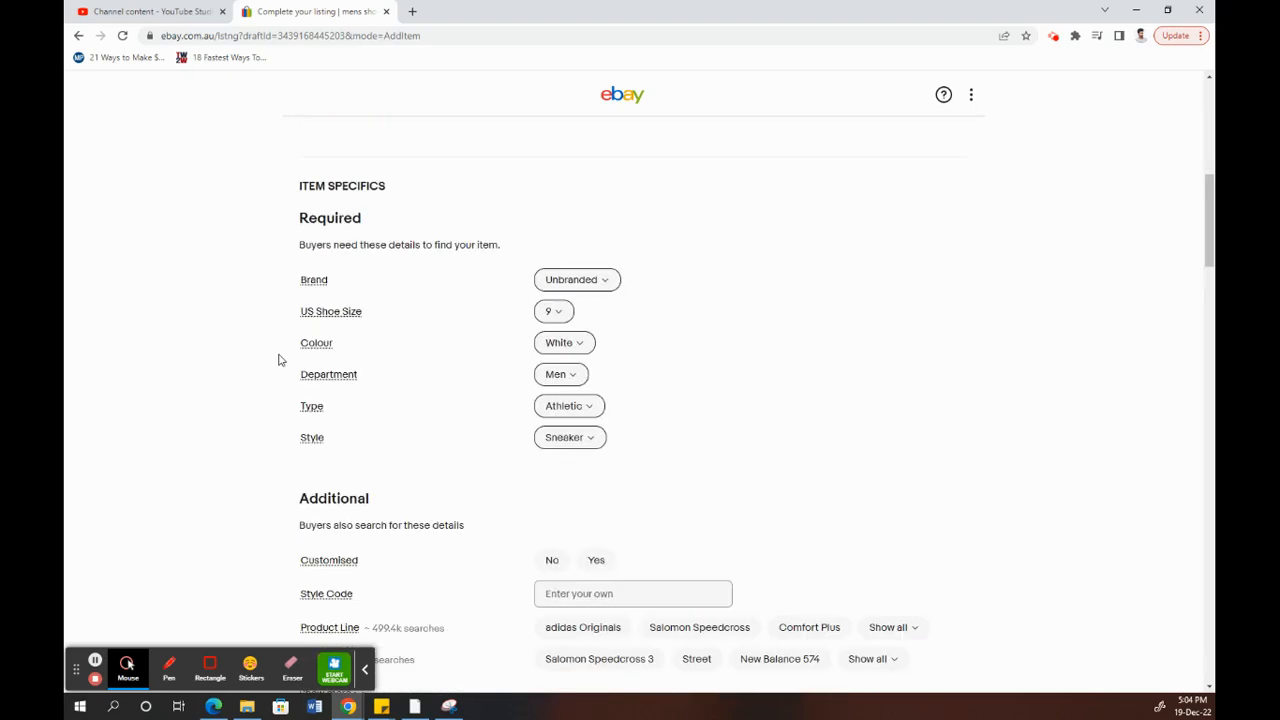
scroll(280, 360, down, 2)
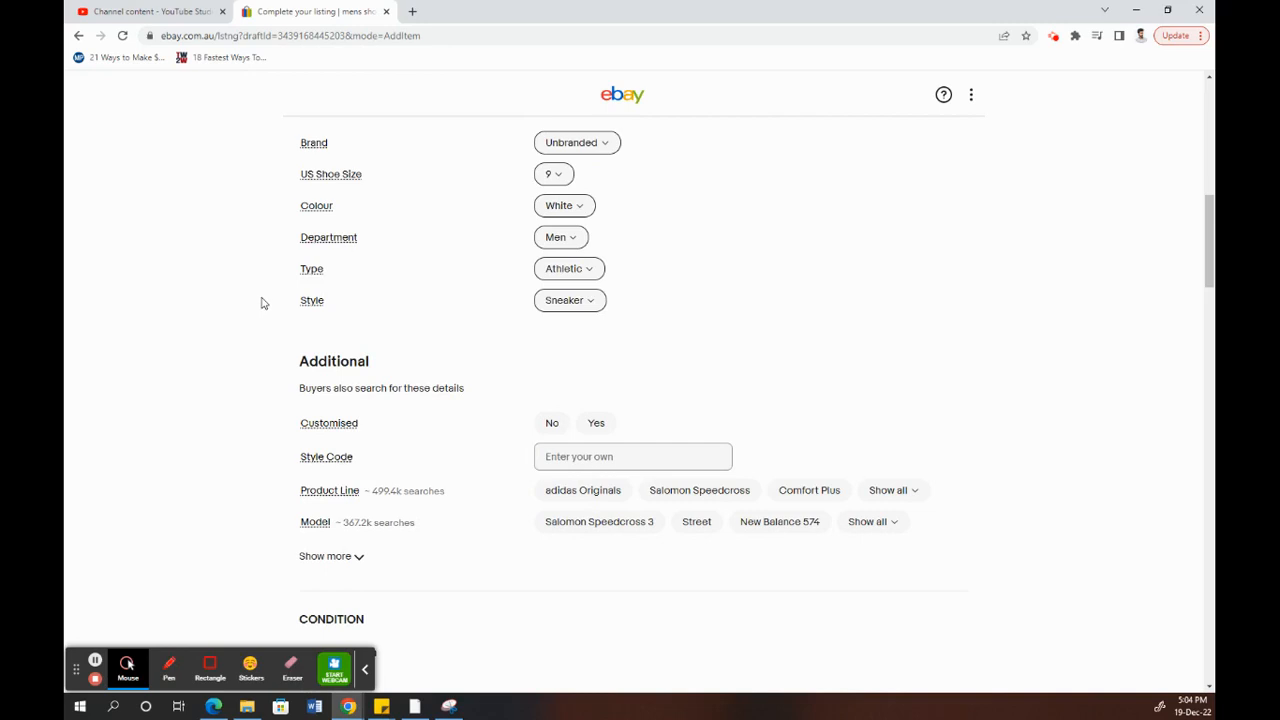
scroll(258, 306, down, 2)
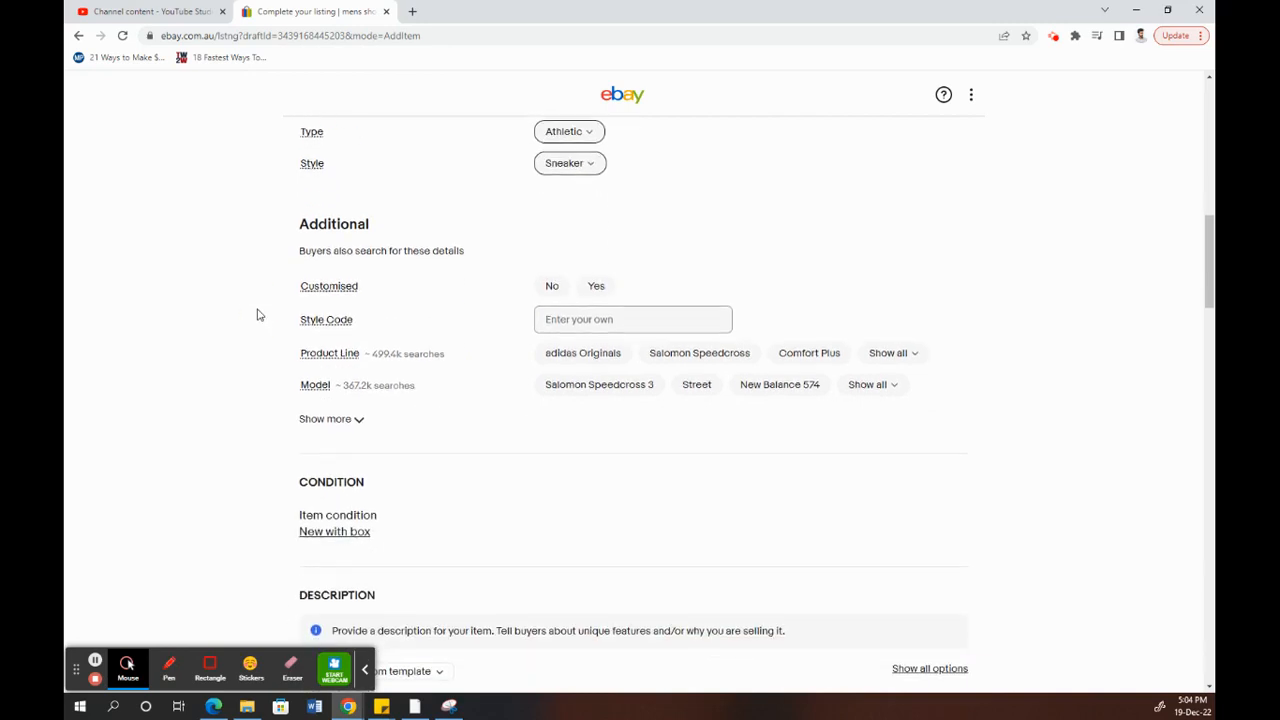
scroll(259, 334, down, 5)
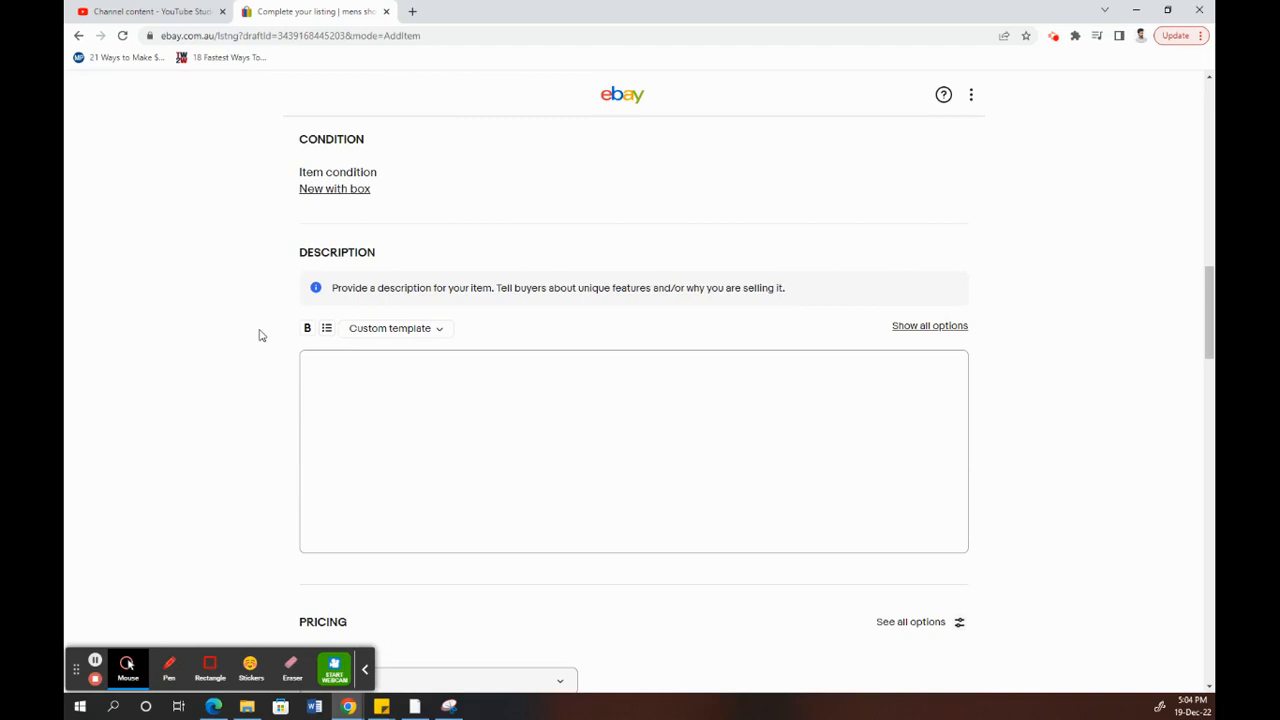
click(254, 336)
scroll(251, 341, down, 10)
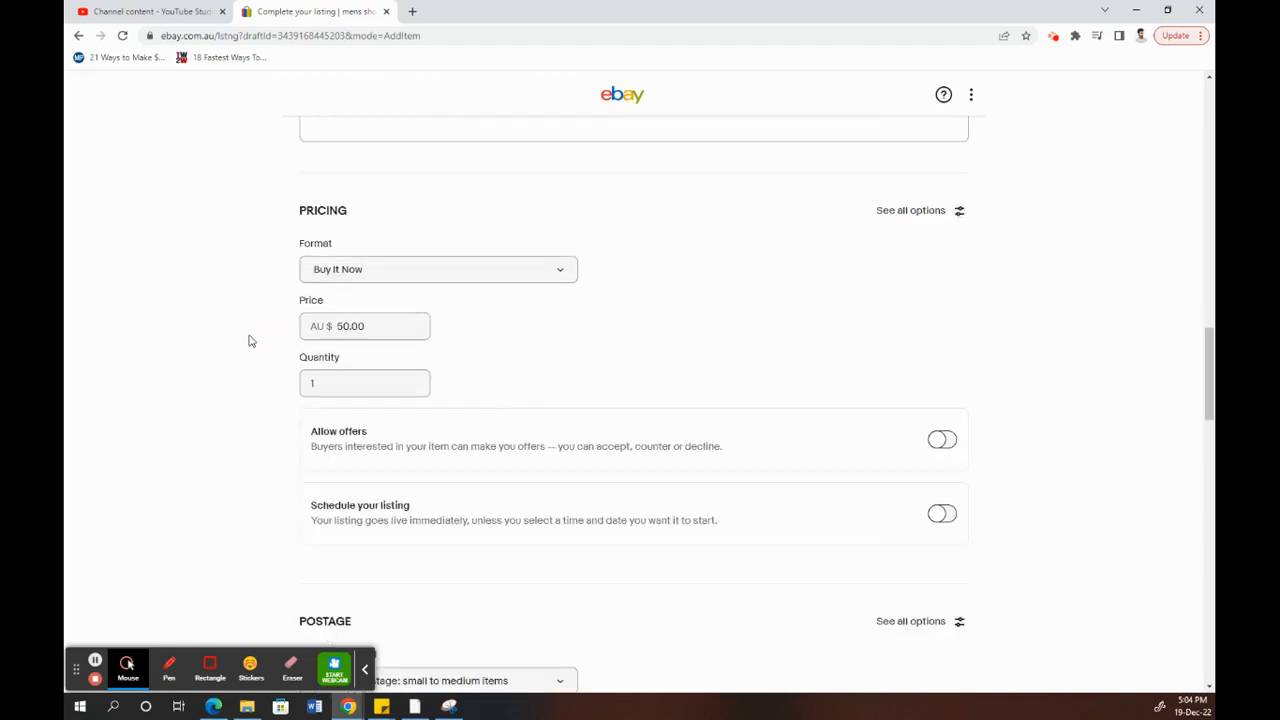
scroll(251, 341, down, 15)
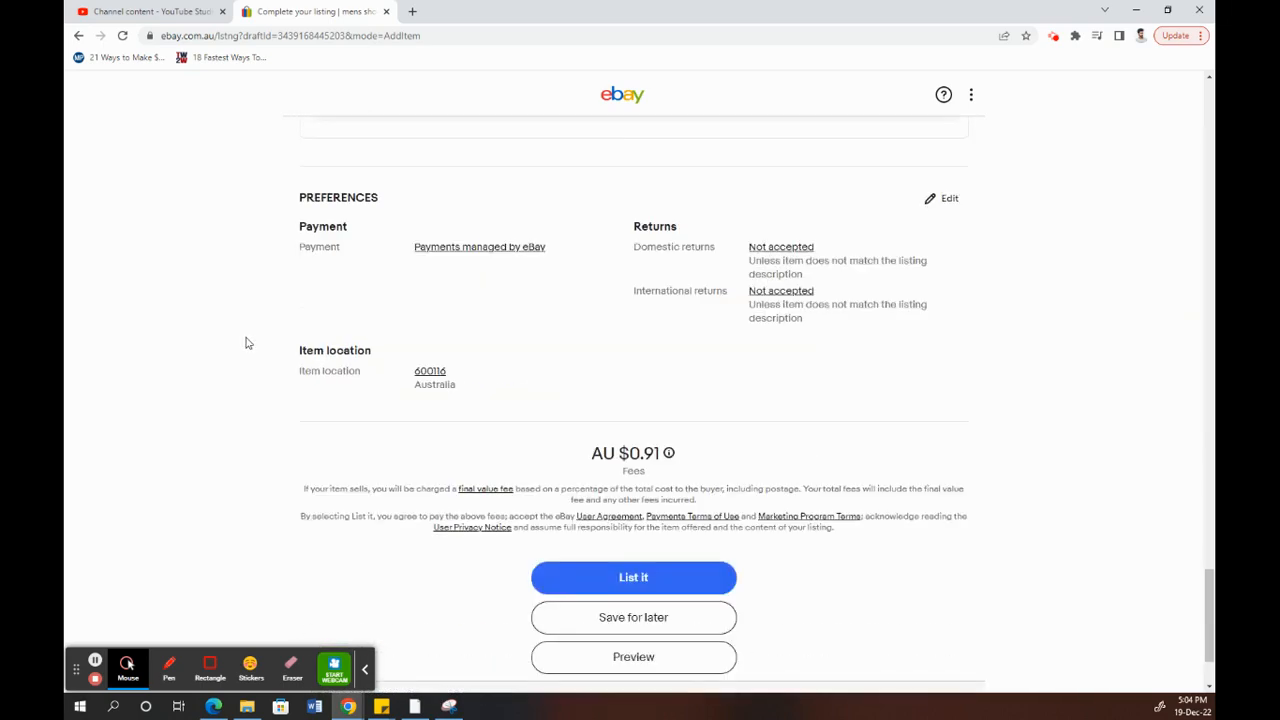